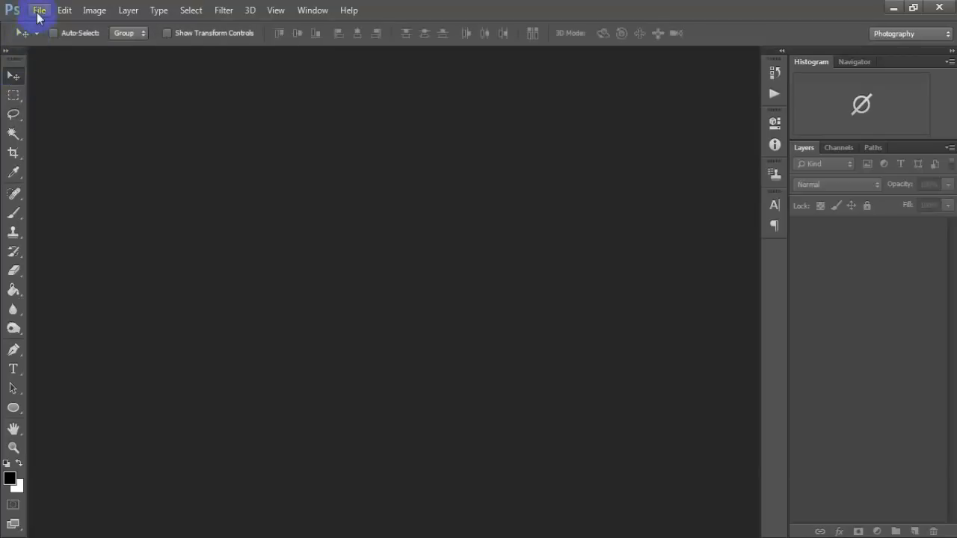
Open the beard-styles-2016-15 portrait image from the Paintint folder
{"action": "left_click", "coordinate": [39, 10]}
{"action": "left_click", "coordinate": [125, 41]}
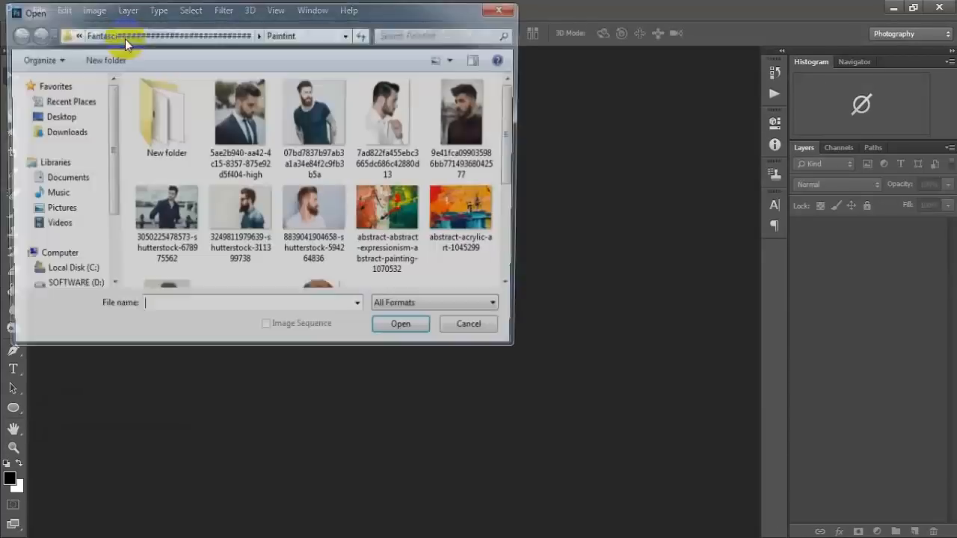
{"action": "left_click_drag", "start_coordinate": [512, 112], "coordinate": [512, 237]}
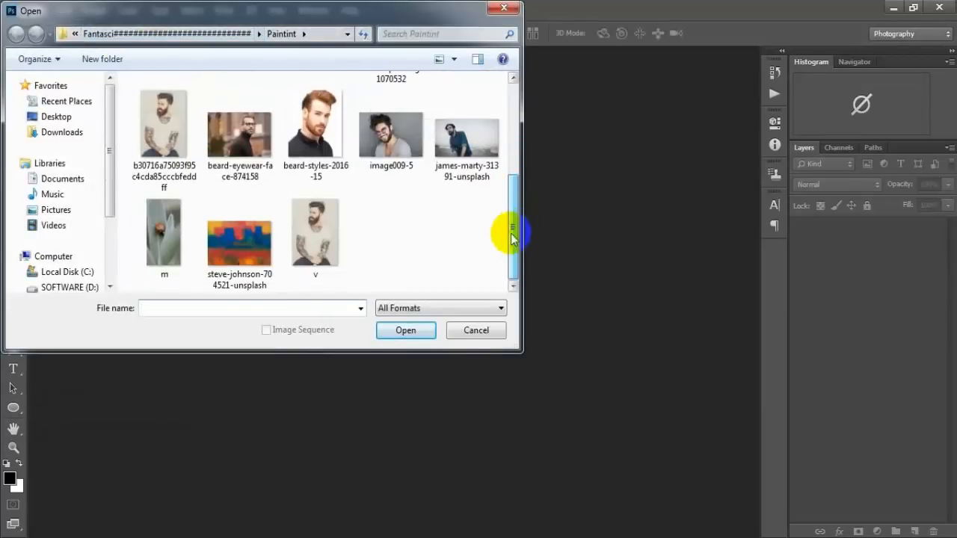
{"action": "left_click", "coordinate": [299, 126]}
{"action": "left_click", "coordinate": [406, 331]}
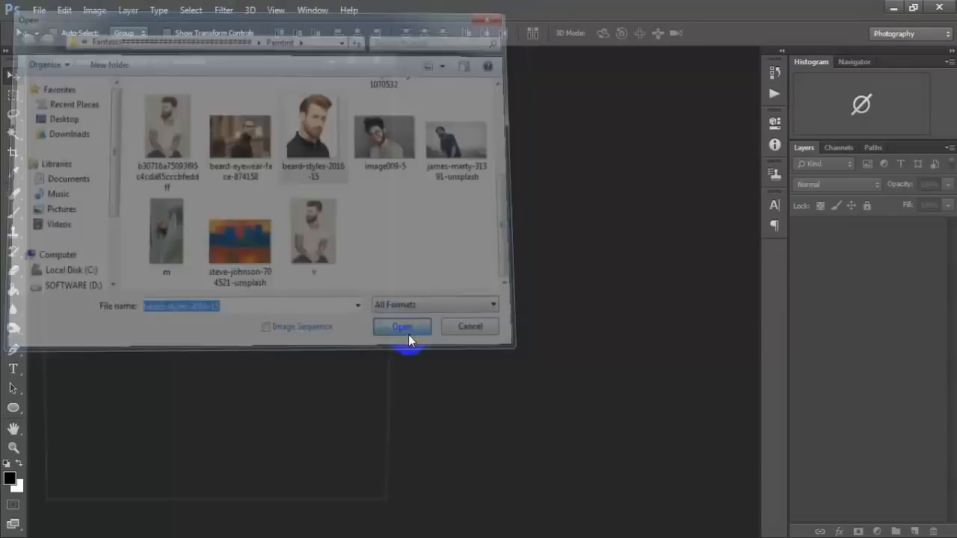
{"action": "left_click_drag", "start_coordinate": [238, 56], "coordinate": [397, 59]}
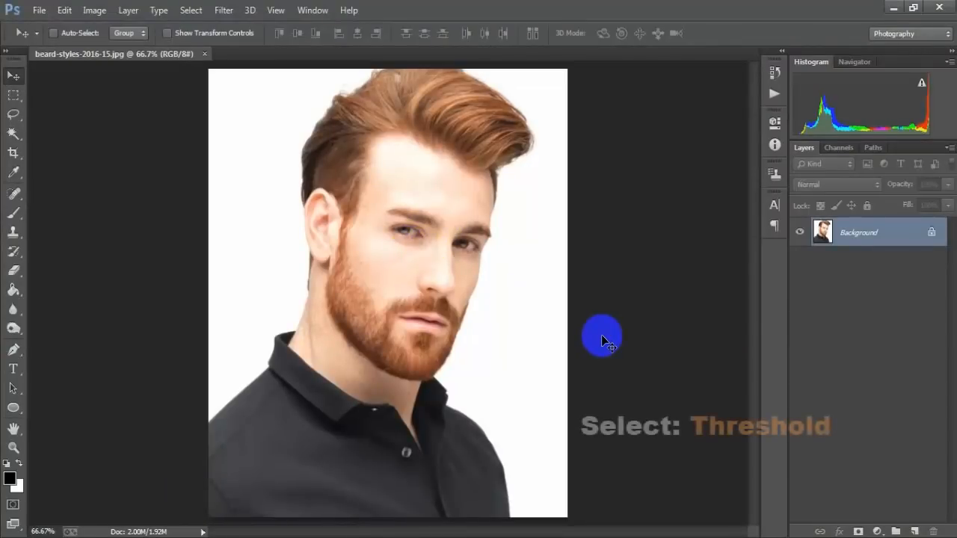
Add a Threshold adjustment at level 151 over the portrait and merge it with the Background layer
{"action": "left_click", "coordinate": [876, 532]}
{"action": "left_click", "coordinate": [925, 484]}
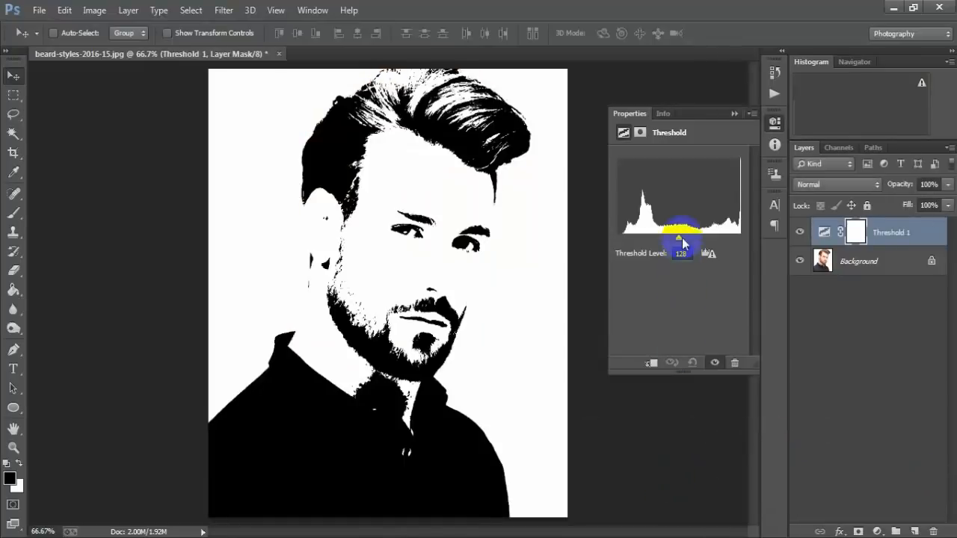
{"action": "left_click_drag", "start_coordinate": [677, 240], "coordinate": [690, 240]}
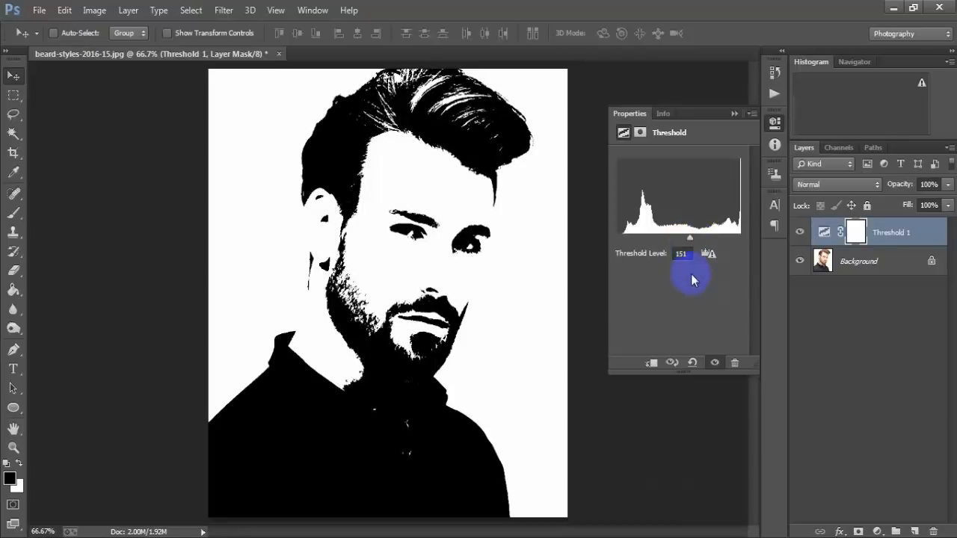
{"action": "left_click", "coordinate": [733, 114]}
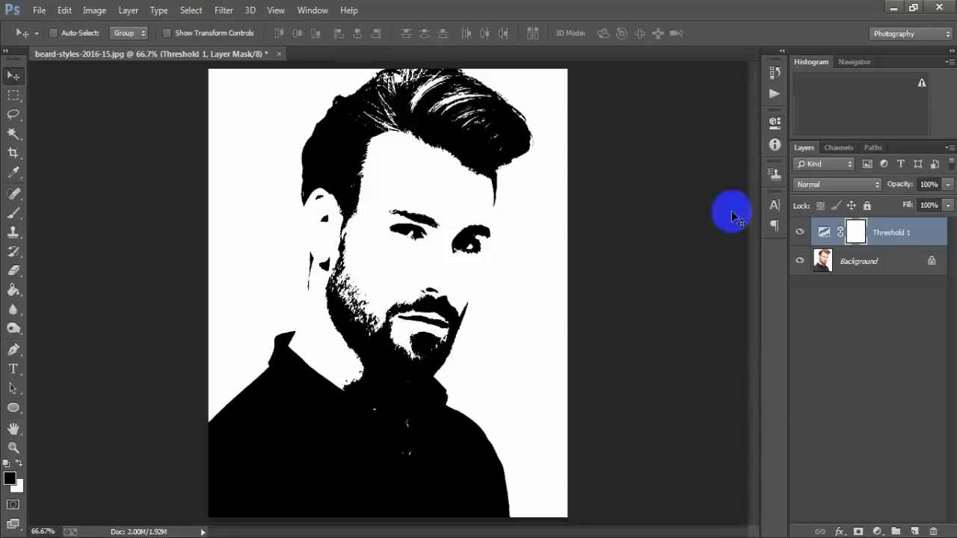
{"action": "left_click", "coordinate": [863, 263], "text": "shift"}
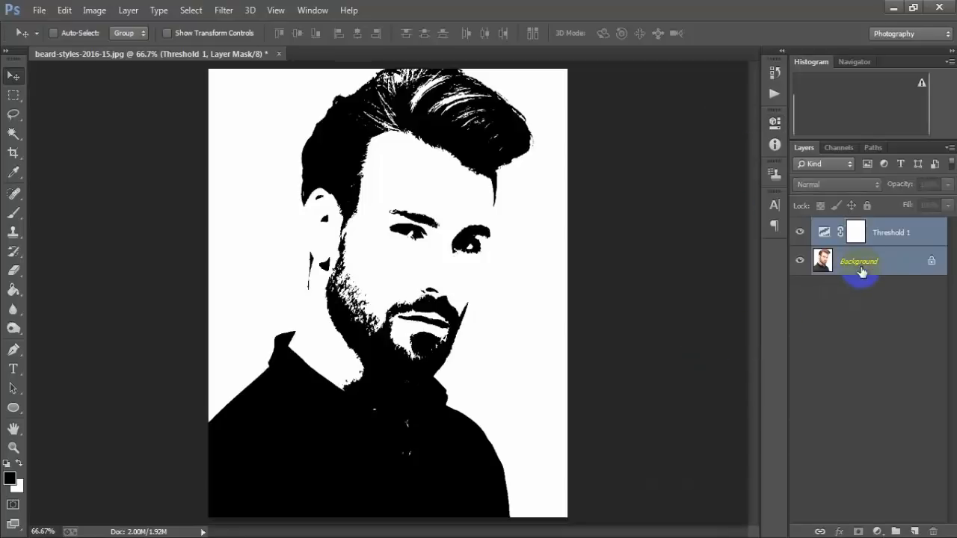
{"action": "key", "text": "ctrl+e"}
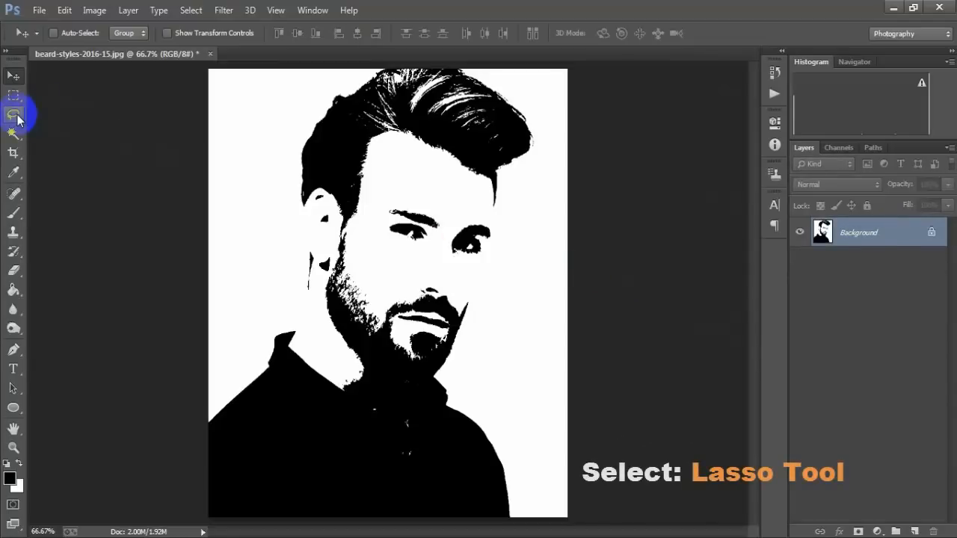
Lasso the shirt and neck area below the beard, fill it with the white background color, and deselect
{"action": "left_click_drag", "start_coordinate": [13, 115], "coordinate": [80, 114]}
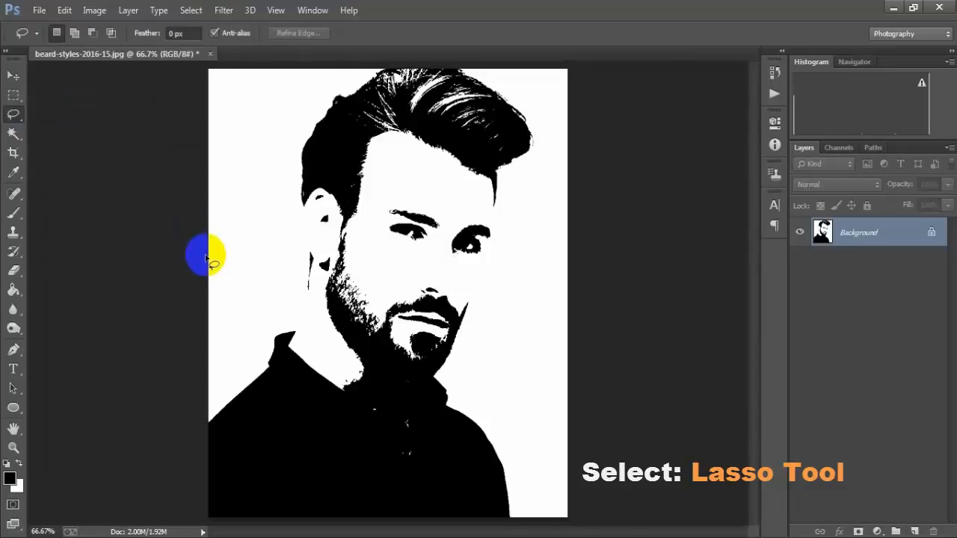
{"action": "mouse_move", "coordinate": [205, 159]}
{"action": "left_mouse_down"}
{"action": "mouse_move", "coordinate": [194, 134]}
{"action": "mouse_move", "coordinate": [303, 334]}
{"action": "mouse_move", "coordinate": [359, 370]}
{"action": "left_mouse_up"}
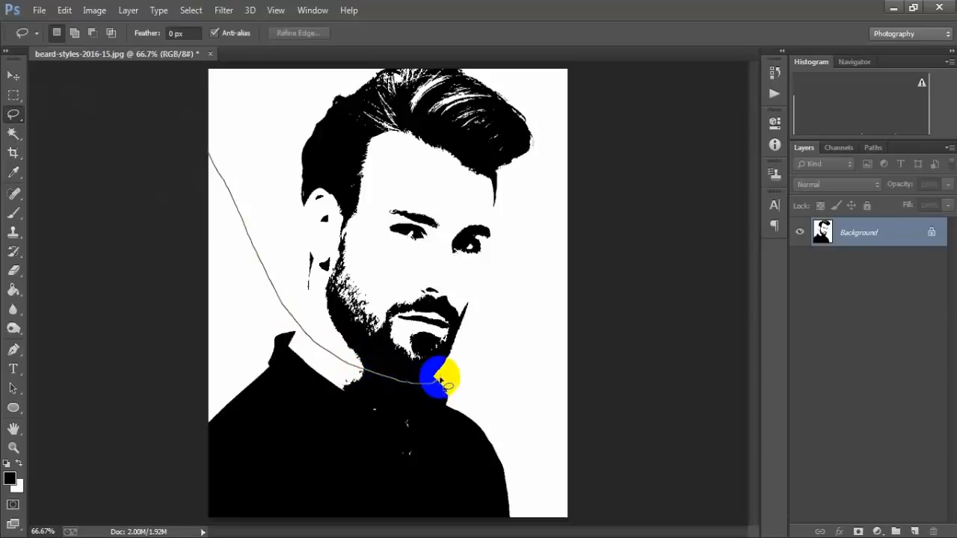
{"action": "mouse_move", "coordinate": [441, 382]}
{"action": "left_mouse_down"}
{"action": "mouse_move", "coordinate": [527, 306]}
{"action": "mouse_move", "coordinate": [604, 305]}
{"action": "mouse_move", "coordinate": [644, 357]}
{"action": "mouse_move", "coordinate": [654, 436]}
{"action": "mouse_move", "coordinate": [644, 485]}
{"action": "mouse_move", "coordinate": [598, 525]}
{"action": "mouse_move", "coordinate": [566, 529]}
{"action": "mouse_move", "coordinate": [180, 529]}
{"action": "mouse_move", "coordinate": [161, 416]}
{"action": "mouse_move", "coordinate": [170, 101]}
{"action": "left_mouse_up"}
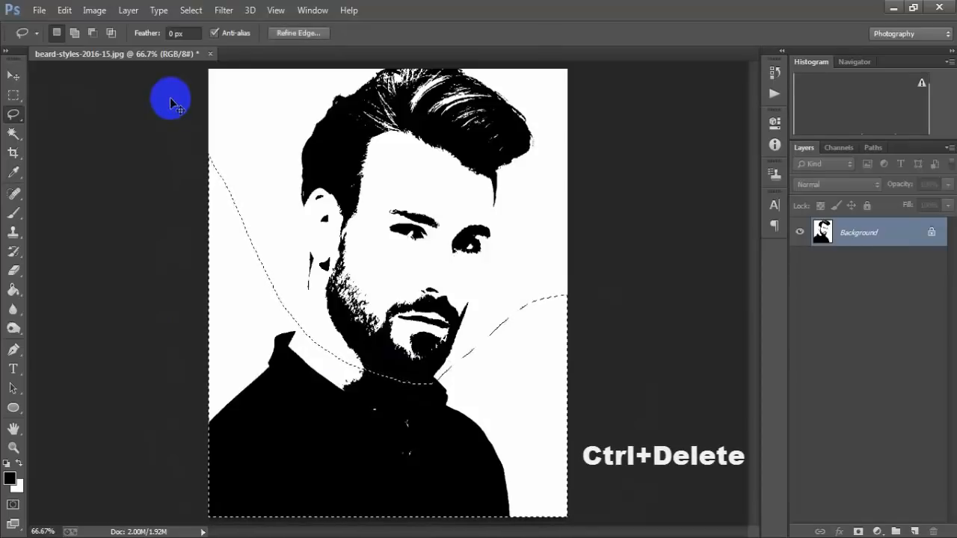
{"action": "key", "text": "ctrl+Delete"}
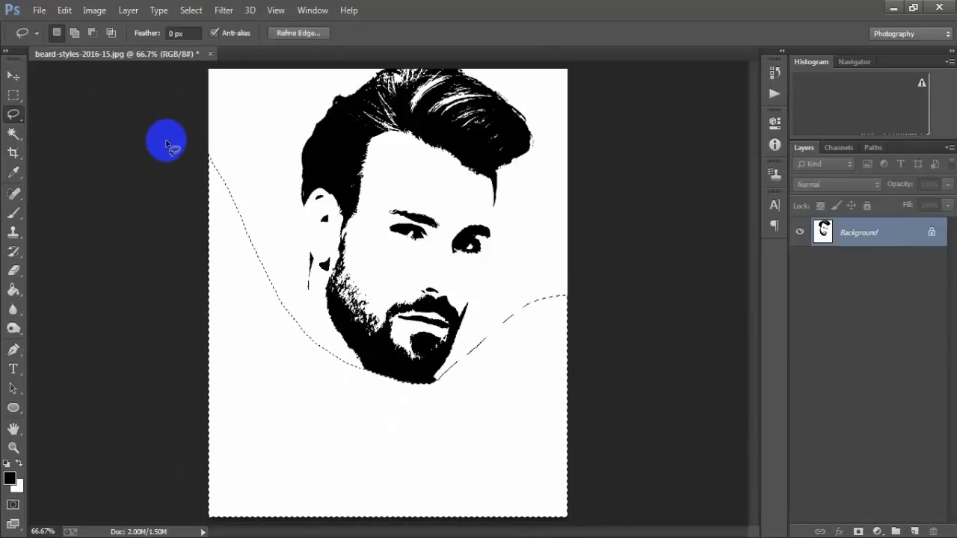
{"action": "key", "text": "ctrl+d"}
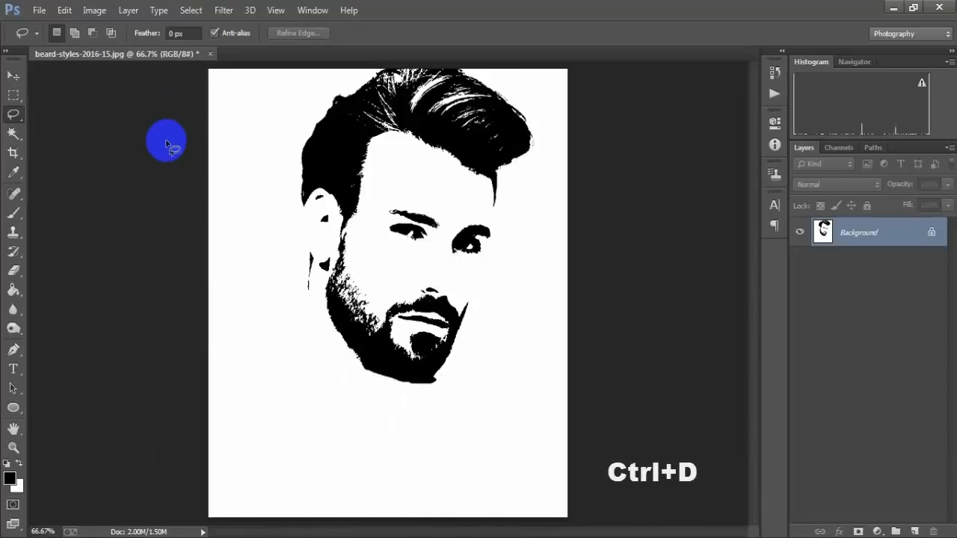
Select the black areas of the portrait using Color Range with Sampled Colors and a fuzziness of 40
{"action": "left_click", "coordinate": [13, 75]}
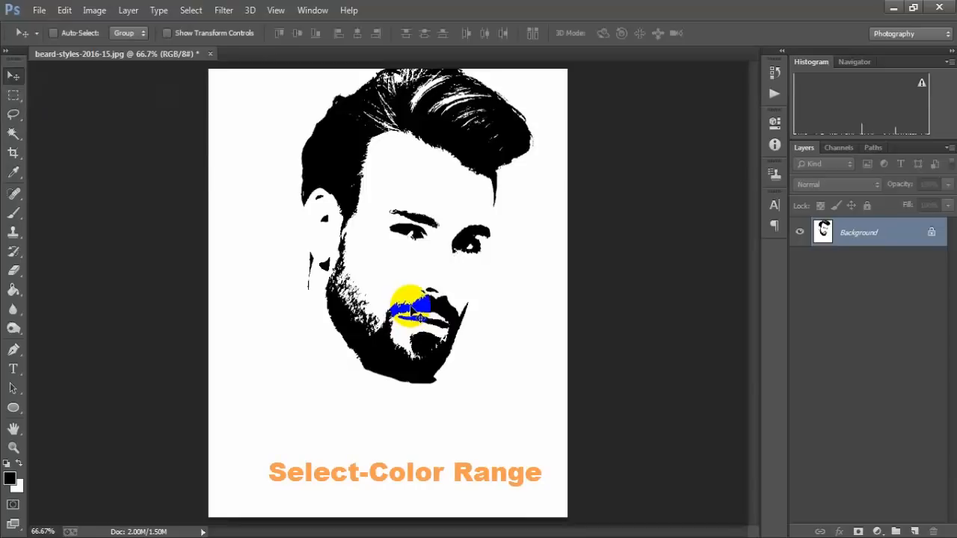
{"action": "left_click", "coordinate": [186, 16]}
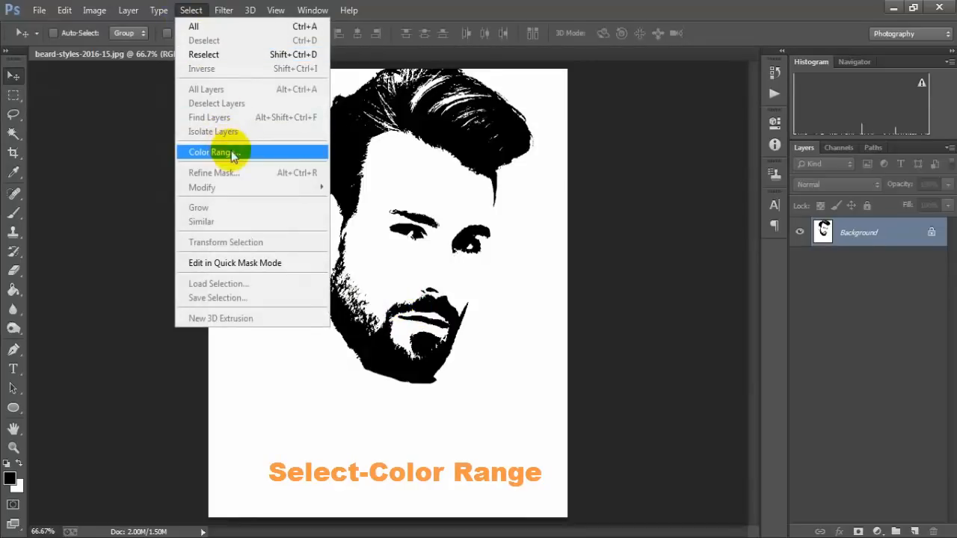
{"action": "left_click", "coordinate": [283, 159]}
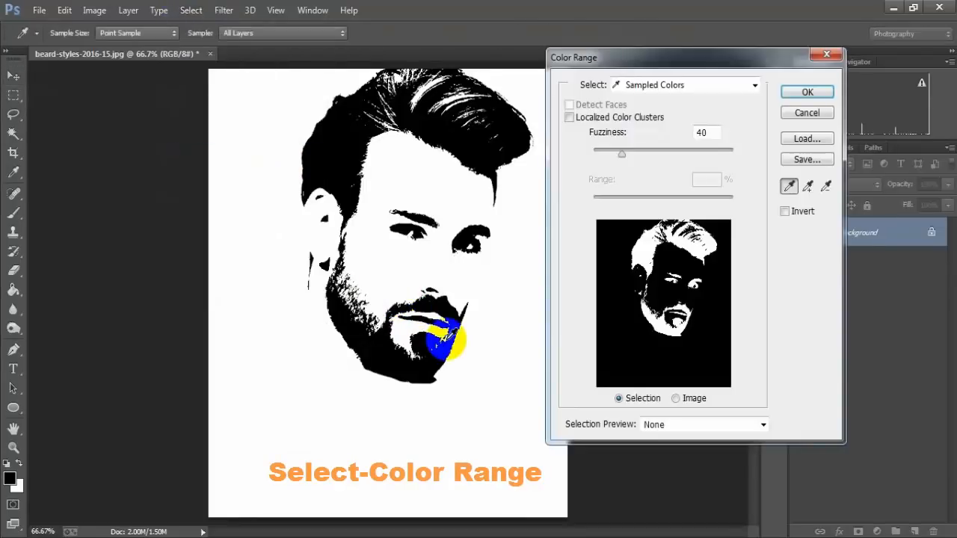
{"action": "left_click", "coordinate": [703, 132]}
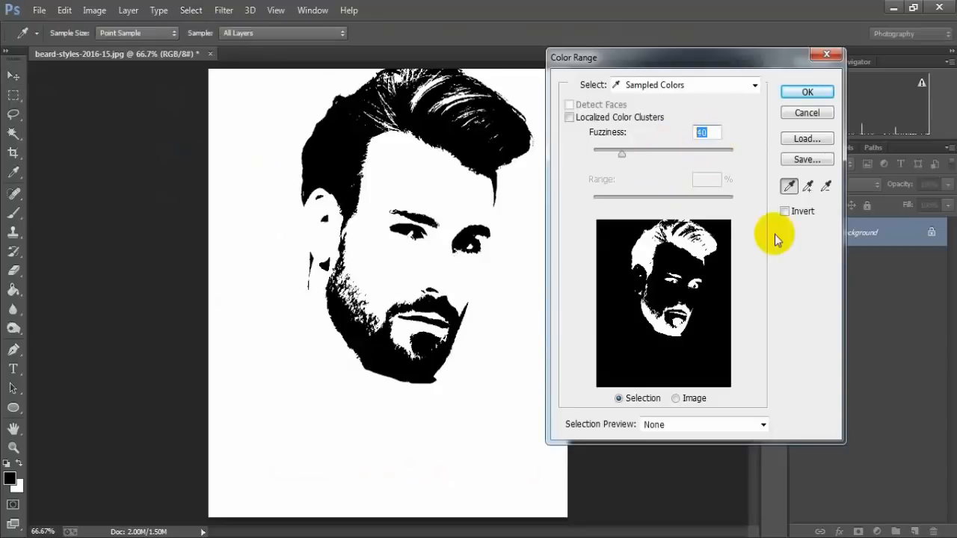
{"action": "left_click", "coordinate": [793, 92]}
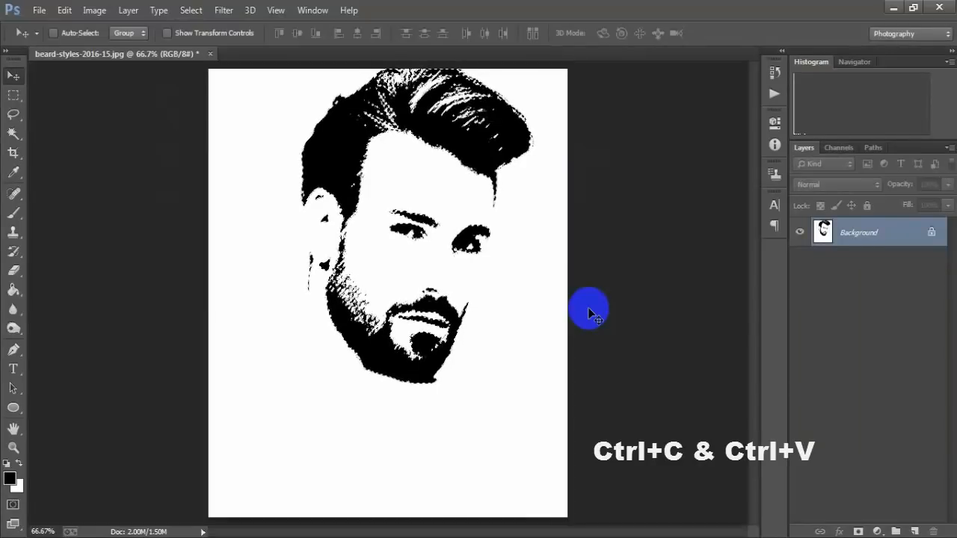
Copy the selected black areas onto a new layer and check it with the Background temporarily hidden
{"action": "key", "text": "ctrl+c"}
{"action": "key", "text": "ctrl+v"}
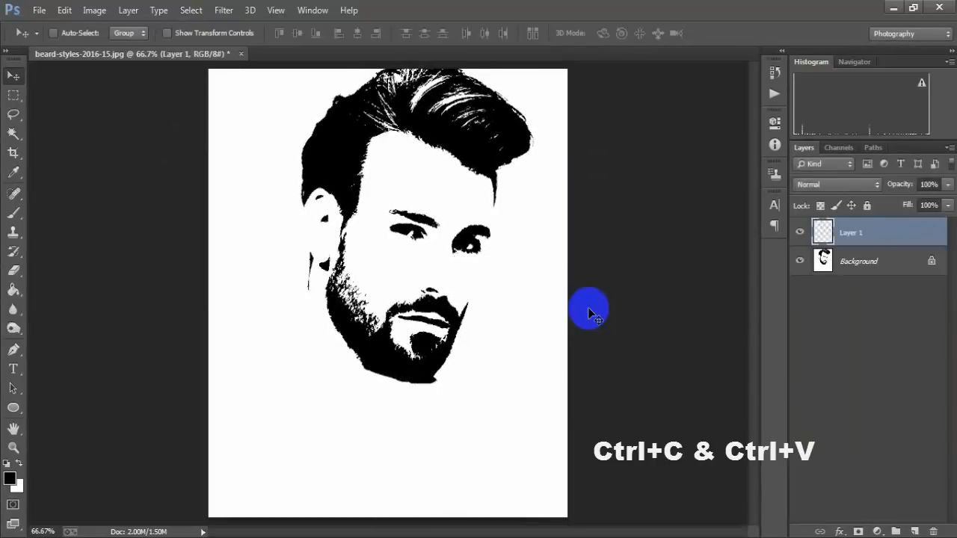
{"action": "left_click", "coordinate": [800, 261]}
{"action": "left_click", "coordinate": [800, 262]}
{"action": "left_click", "coordinate": [801, 263]}
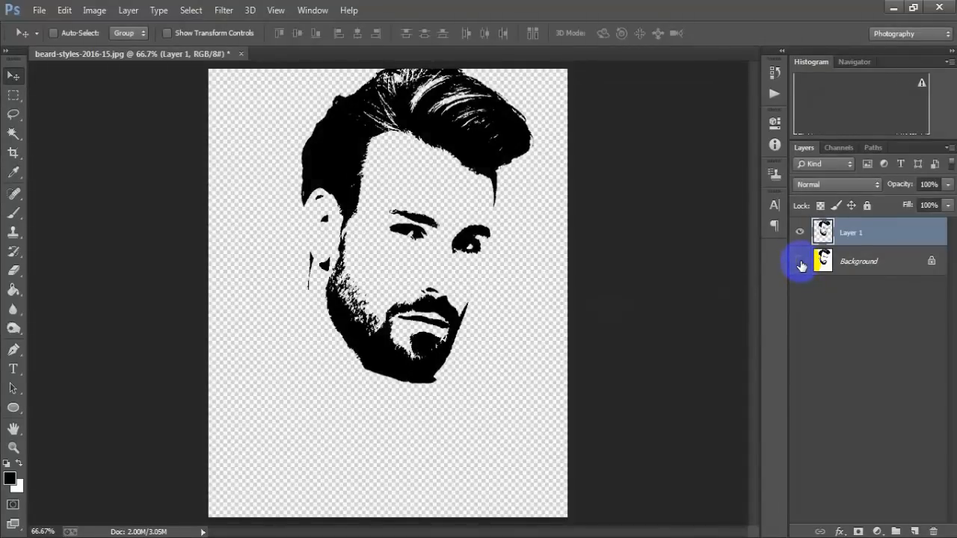
{"action": "left_click", "coordinate": [803, 261]}
Add a white (ffffff) Solid Color fill layer directly above the Background layer
{"action": "left_click", "coordinate": [901, 266]}
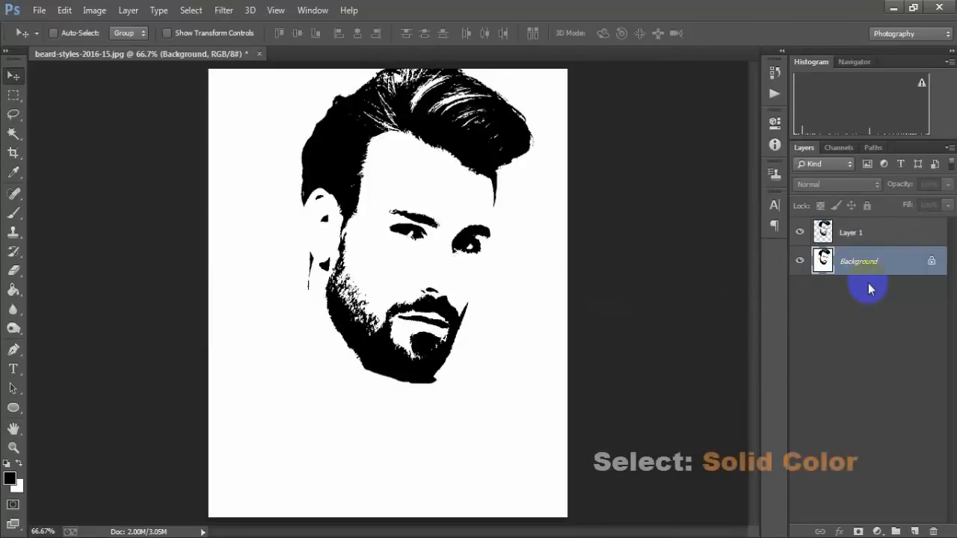
{"action": "left_click", "coordinate": [876, 530]}
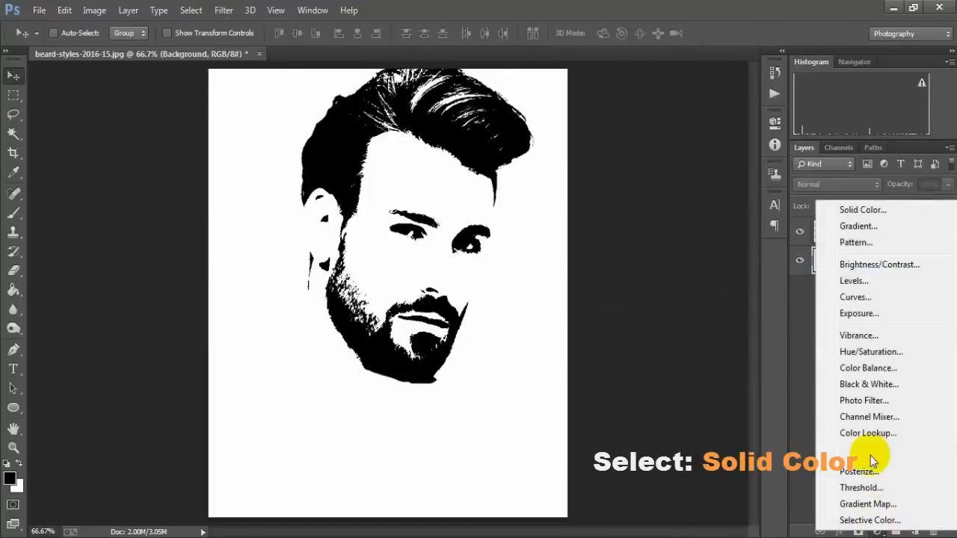
{"action": "left_click", "coordinate": [925, 216]}
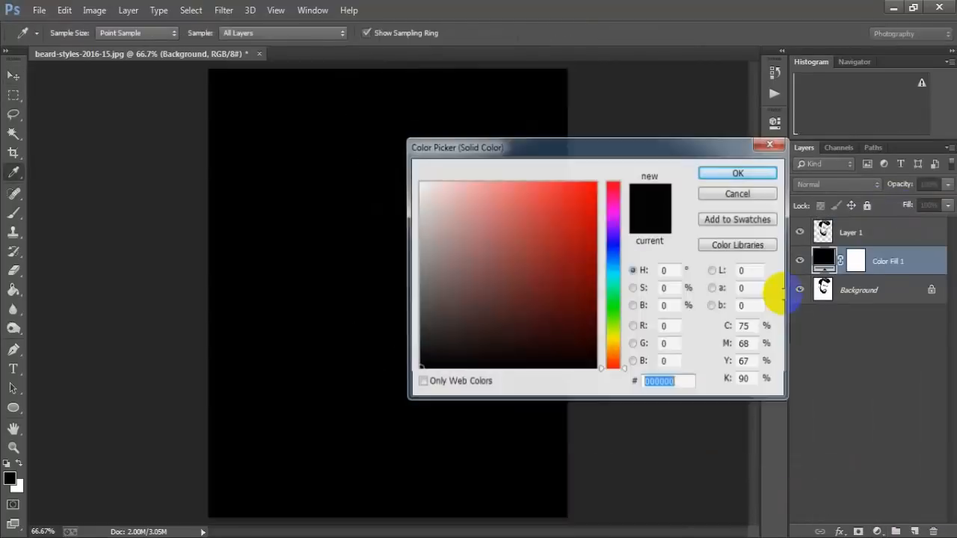
{"action": "left_click", "coordinate": [454, 236]}
{"action": "left_click_drag", "start_coordinate": [454, 236], "coordinate": [395, 145]}
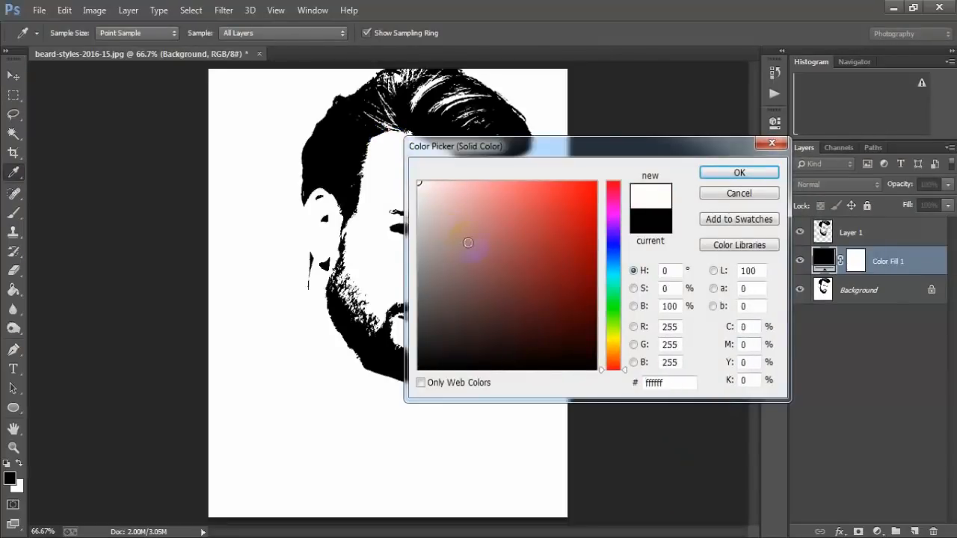
{"action": "left_click", "coordinate": [735, 174]}
{"action": "key", "text": "v"}
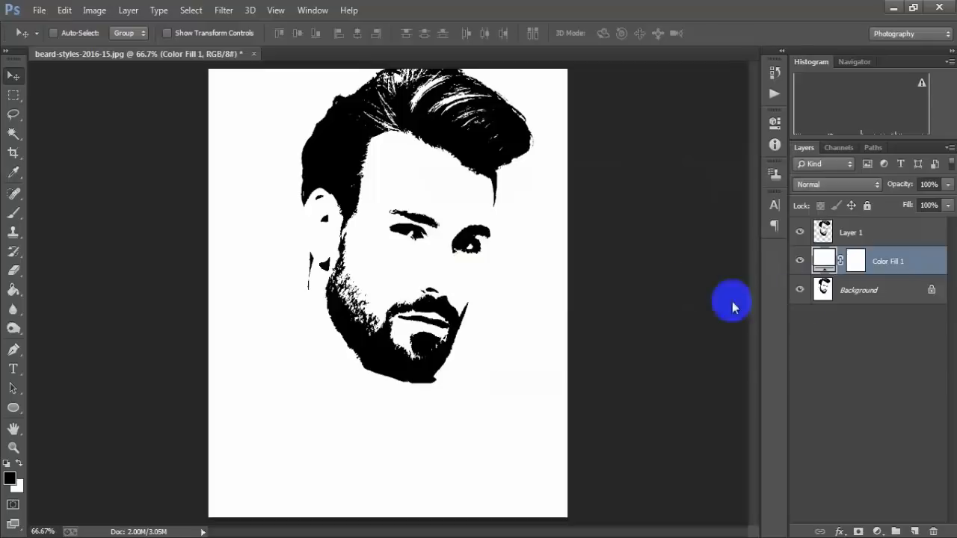
Hide the Background layer and make Layer 1 the active layer, keeping it visible
{"action": "left_click", "coordinate": [870, 294]}
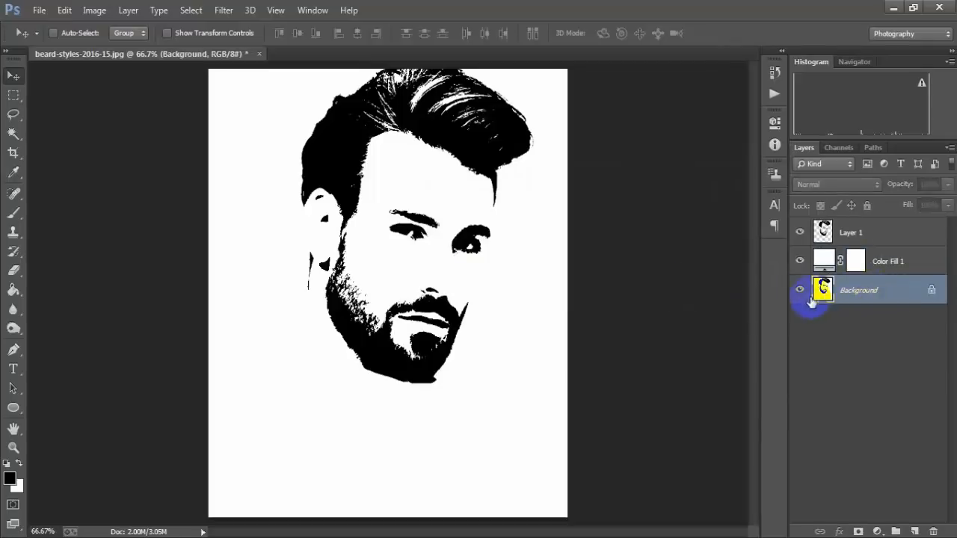
{"action": "left_click", "coordinate": [802, 292]}
{"action": "left_click", "coordinate": [874, 238]}
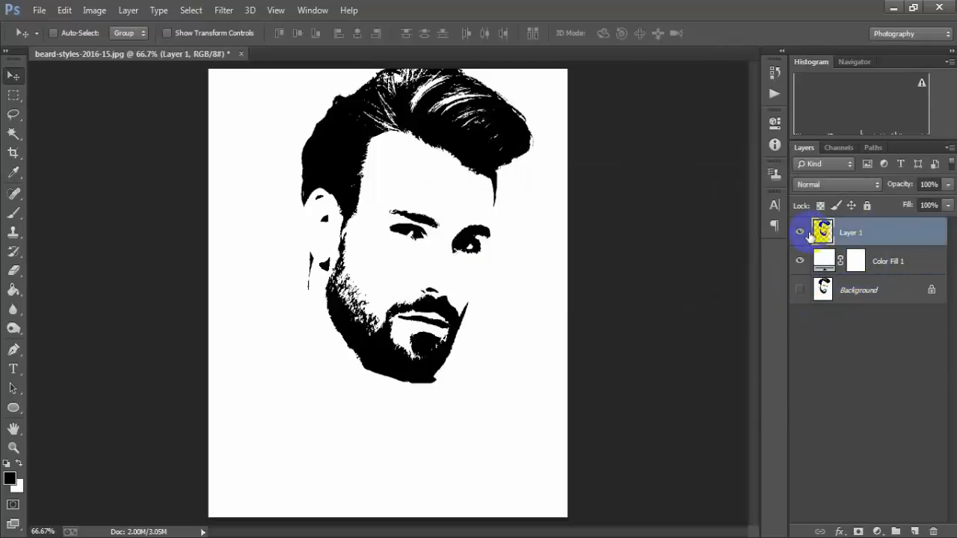
{"action": "left_click", "coordinate": [800, 234]}
{"action": "left_click", "coordinate": [800, 233]}
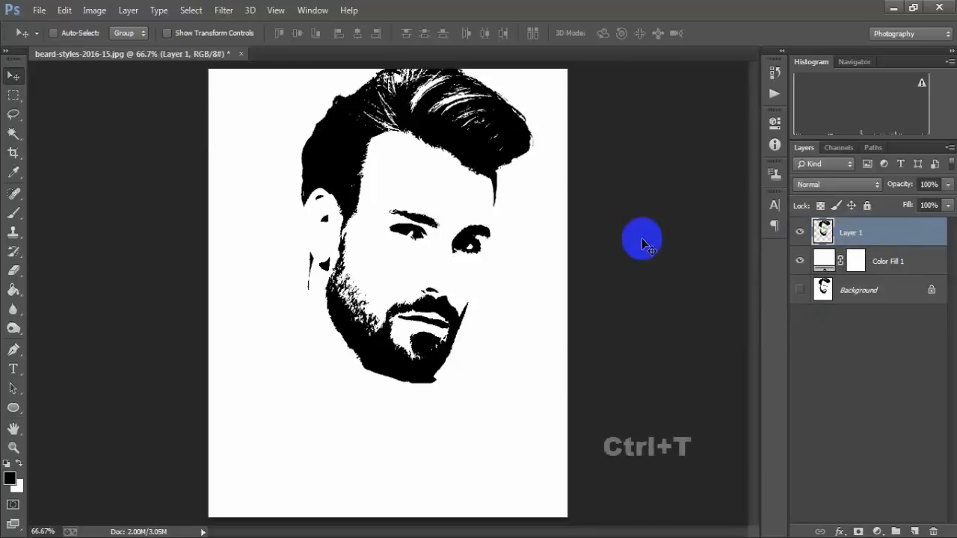
Flip the face cutout on Layer 1 horizontally with Free Transform
{"action": "key", "text": "ctrl+t"}
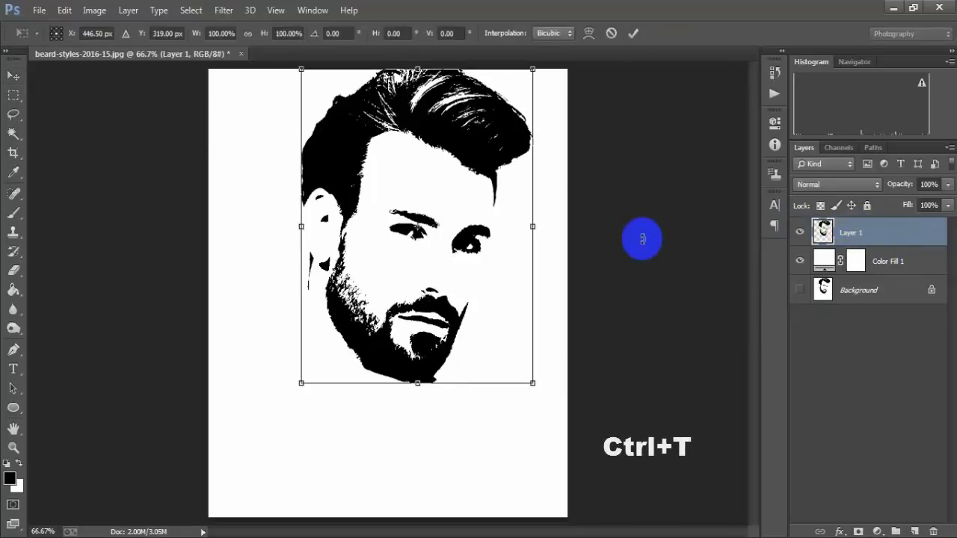
{"action": "right_click", "coordinate": [444, 179]}
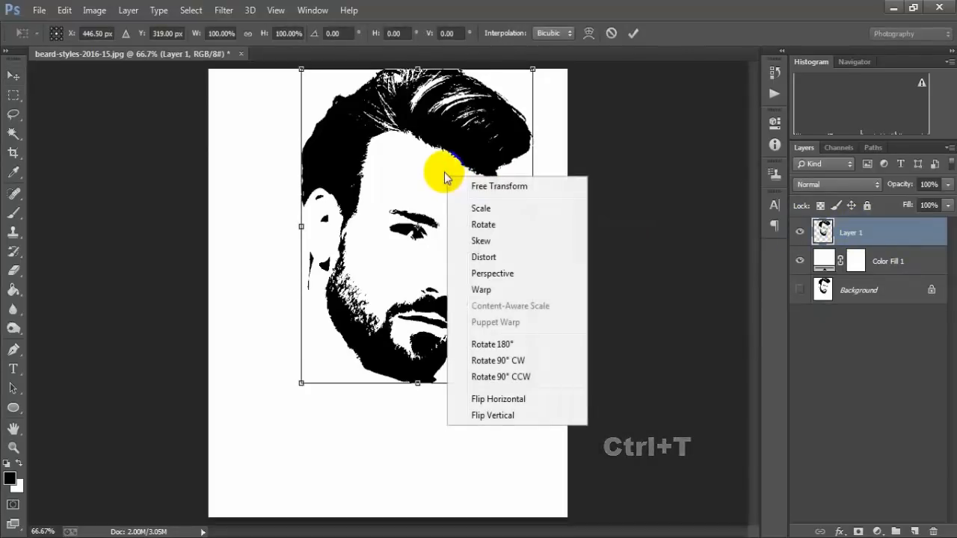
{"action": "left_click", "coordinate": [548, 398]}
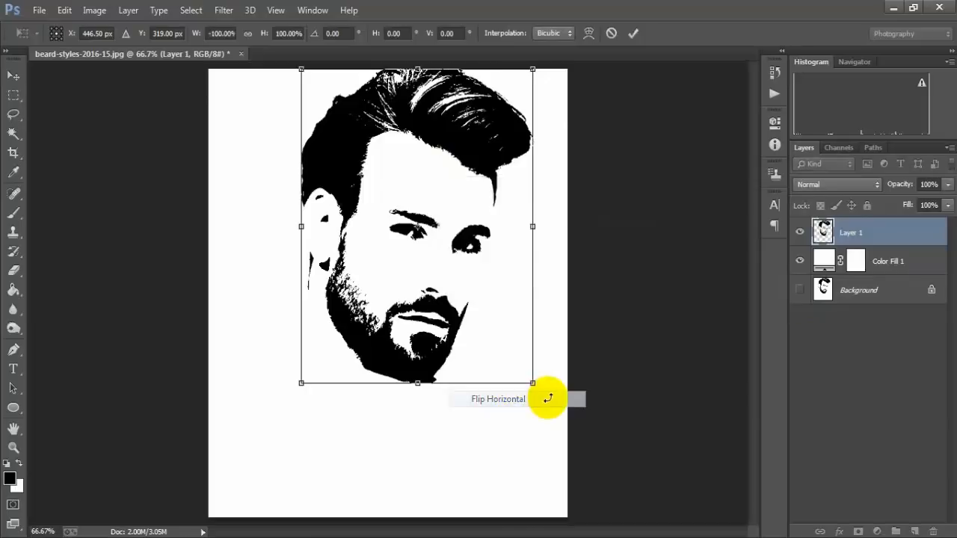
Move the flipped face cutout toward the middle of the canvas and scale it to about 103%, applying the transform
{"action": "left_click_drag", "start_coordinate": [453, 199], "coordinate": [412, 234]}
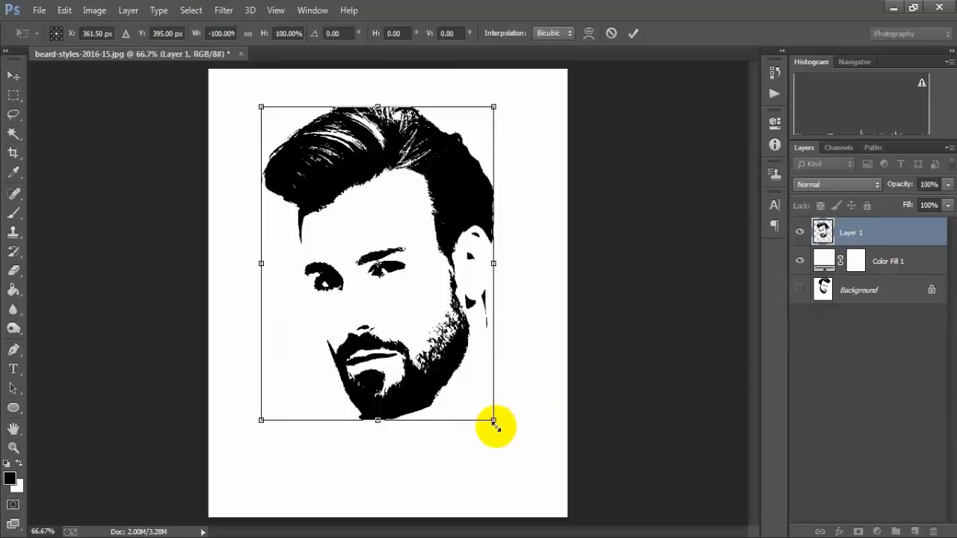
{"action": "left_click_drag", "start_coordinate": [494, 423], "coordinate": [499, 435]}
{"action": "left_click_drag", "start_coordinate": [443, 321], "coordinate": [440, 327]}
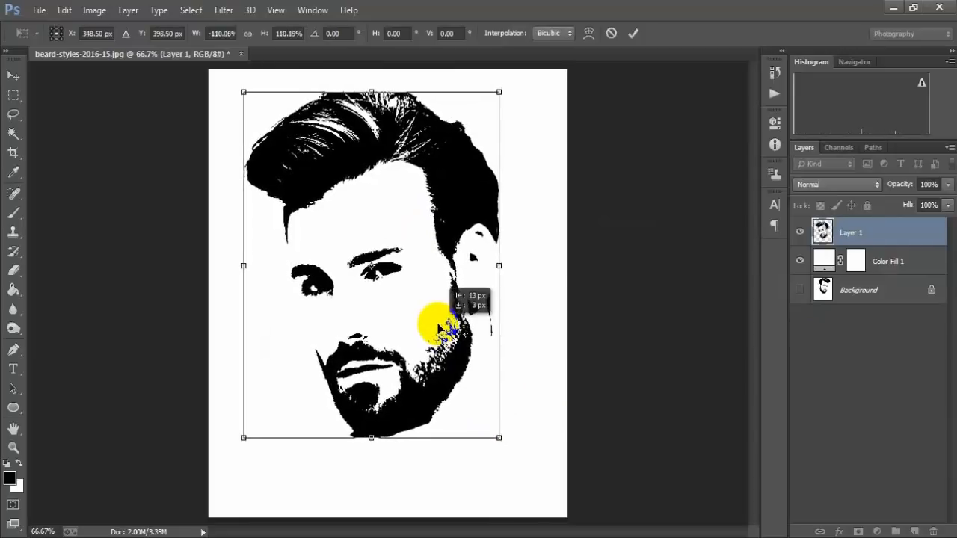
{"action": "left_click_drag", "start_coordinate": [498, 438], "coordinate": [490, 428]}
{"action": "left_click_drag", "start_coordinate": [416, 309], "coordinate": [422, 311]}
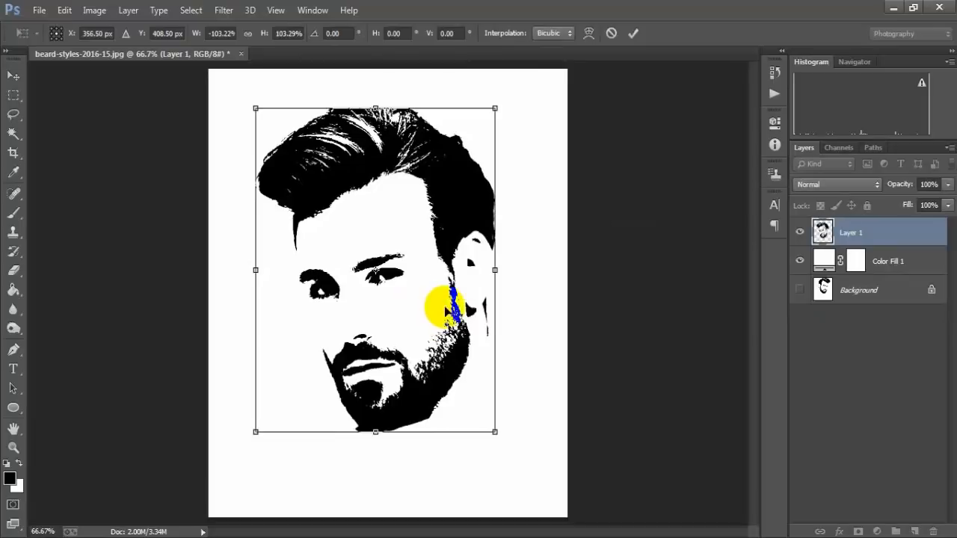
{"action": "left_click_drag", "start_coordinate": [428, 214], "coordinate": [429, 212]}
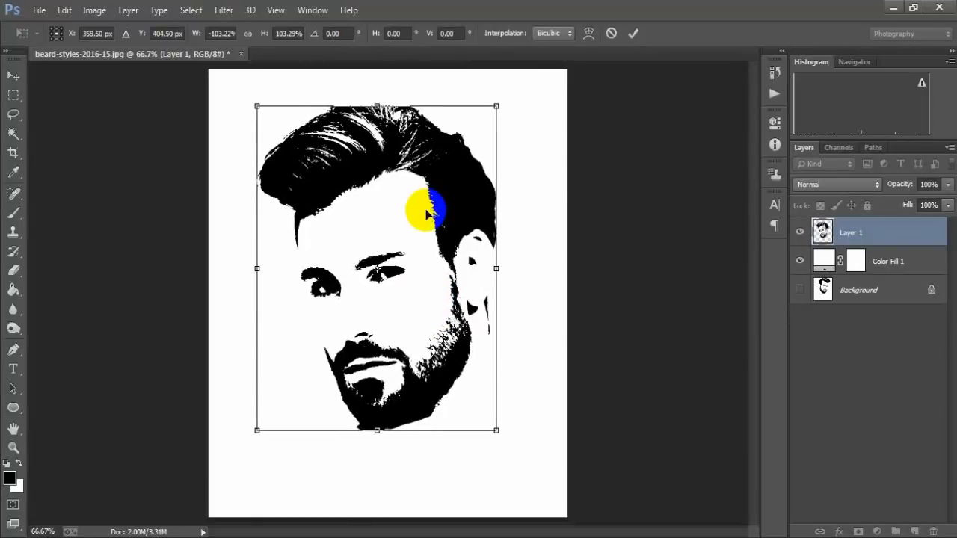
{"action": "left_click", "coordinate": [633, 35]}
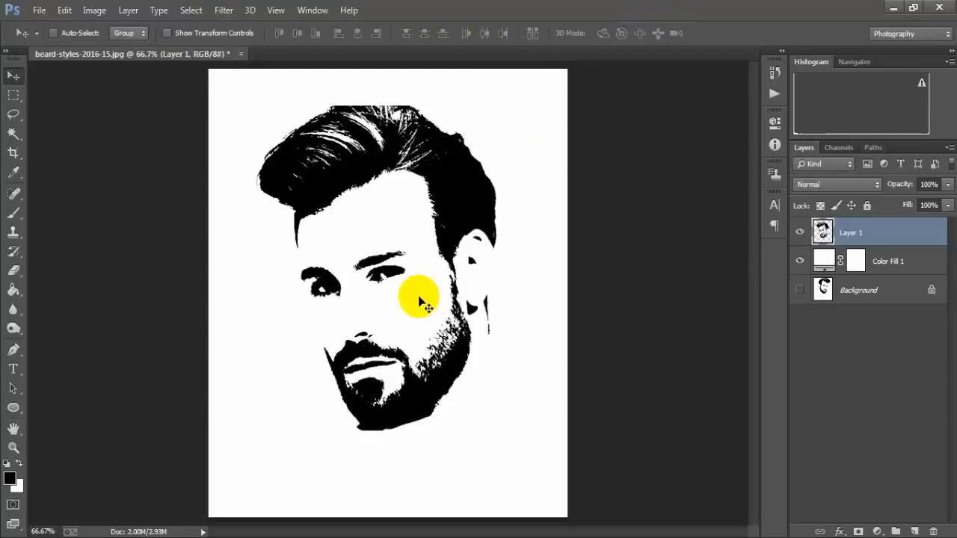
Add the text "Paint" in black 24 pt LeviReBrushed and position it just below the beard on the ear side
{"action": "left_click", "coordinate": [12, 373]}
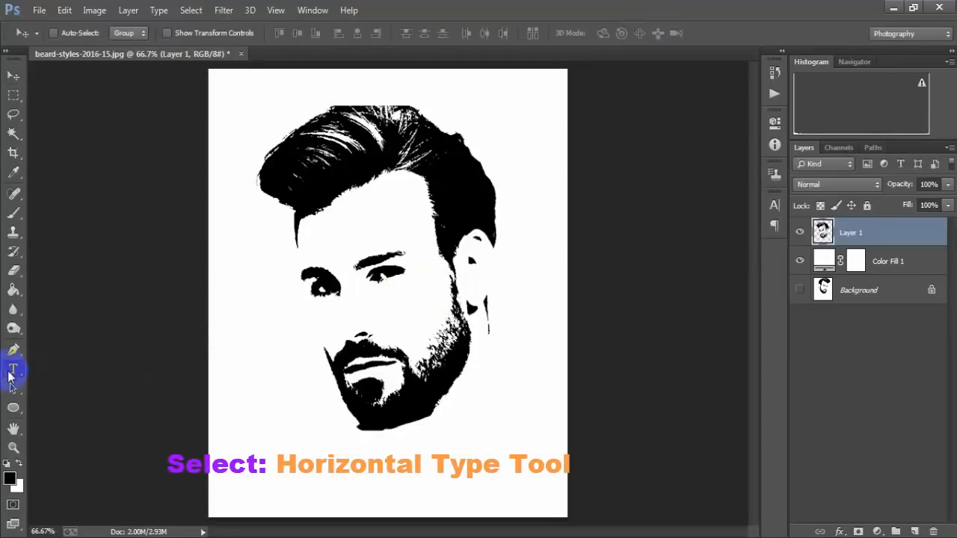
{"action": "left_click_drag", "start_coordinate": [17, 369], "coordinate": [133, 365]}
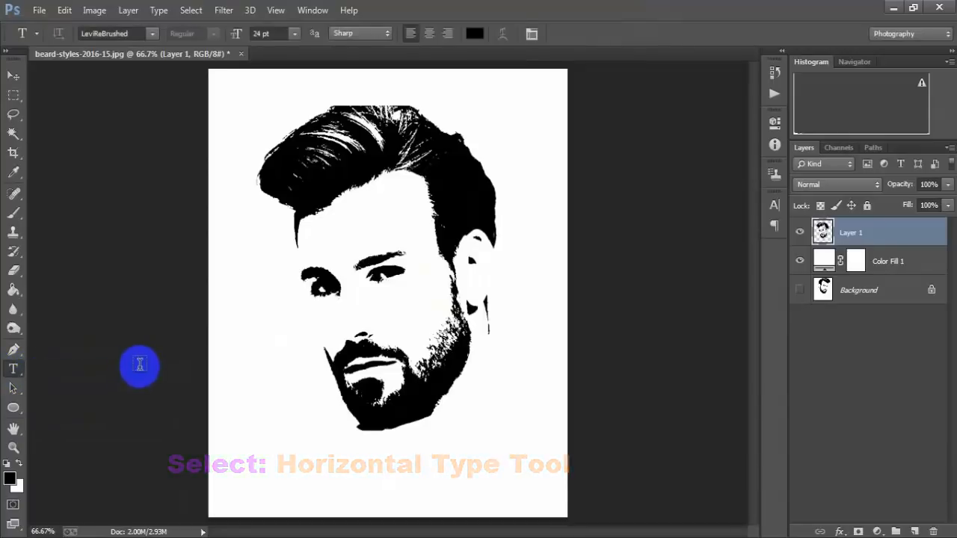
{"action": "left_click", "coordinate": [437, 427]}
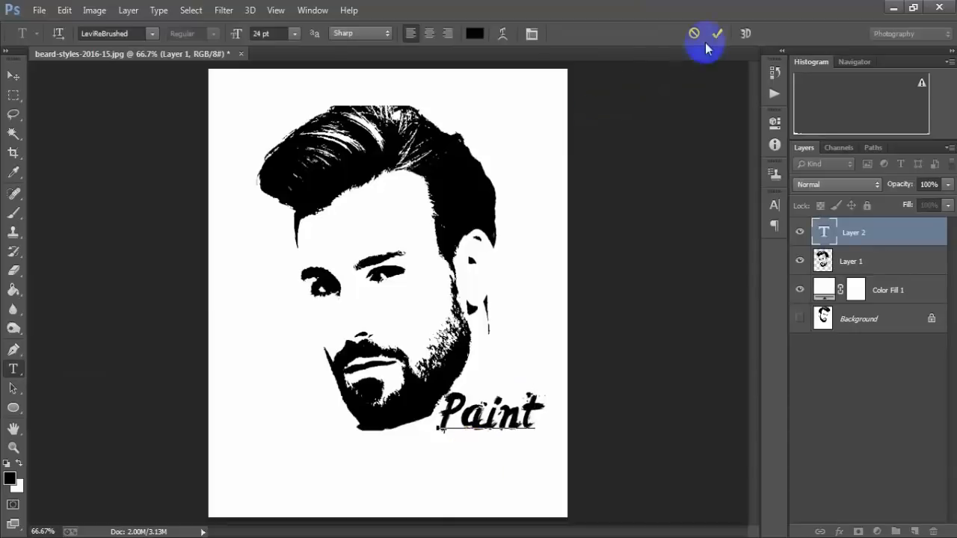
{"action": "left_click", "coordinate": [719, 34]}
{"action": "left_click", "coordinate": [13, 75]}
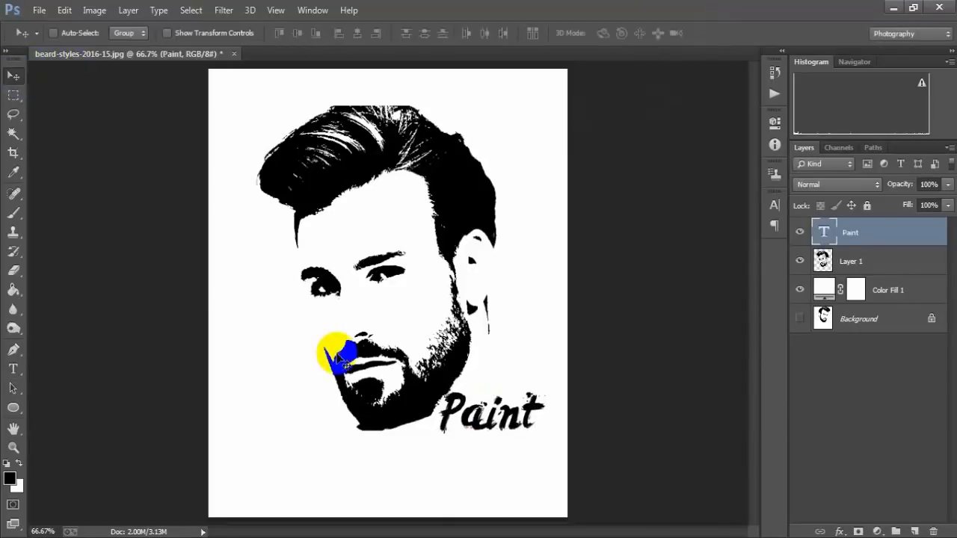
{"action": "left_click_drag", "start_coordinate": [511, 424], "coordinate": [494, 440]}
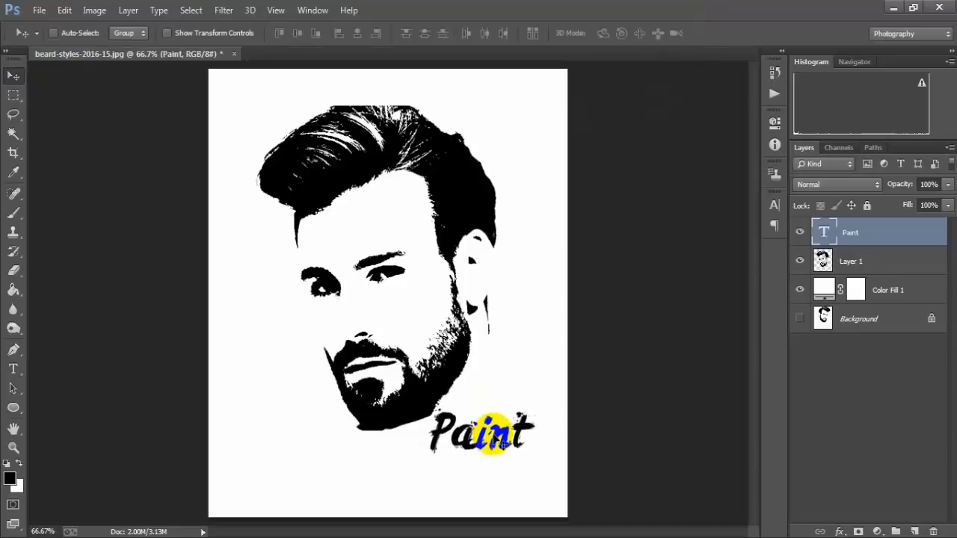
Duplicate the Paint text layer and place the copy below the chin, beside the original word
{"action": "left_click", "coordinate": [801, 234]}
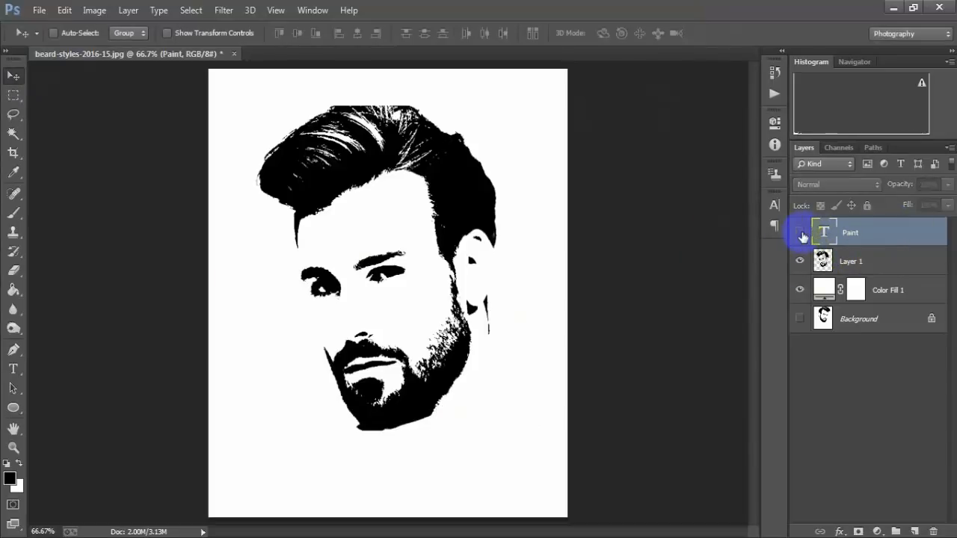
{"action": "left_click", "coordinate": [801, 233]}
{"action": "key", "text": "ctrl+j"}
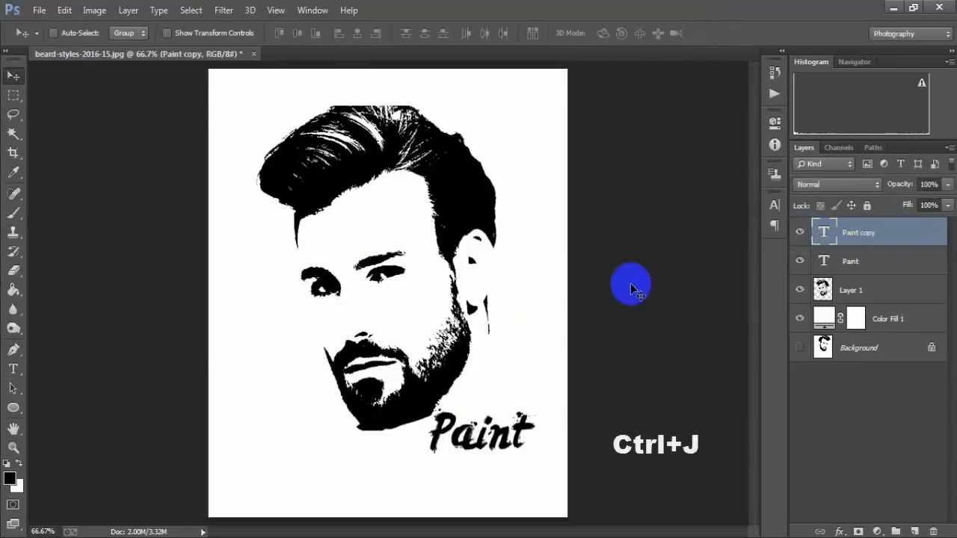
{"action": "mouse_move", "coordinate": [494, 434]}
{"action": "left_mouse_down"}
{"action": "mouse_move", "coordinate": [407, 458]}
{"action": "mouse_move", "coordinate": [338, 455]}
{"action": "left_mouse_up"}
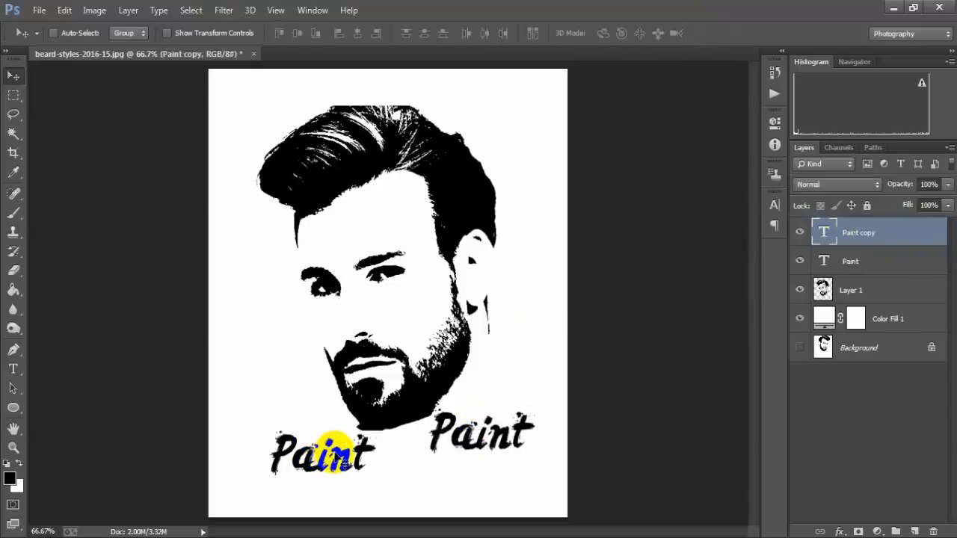
Change the duplicated text to "Effect" and place it directly beneath the word Paint
{"action": "left_click", "coordinate": [854, 237]}
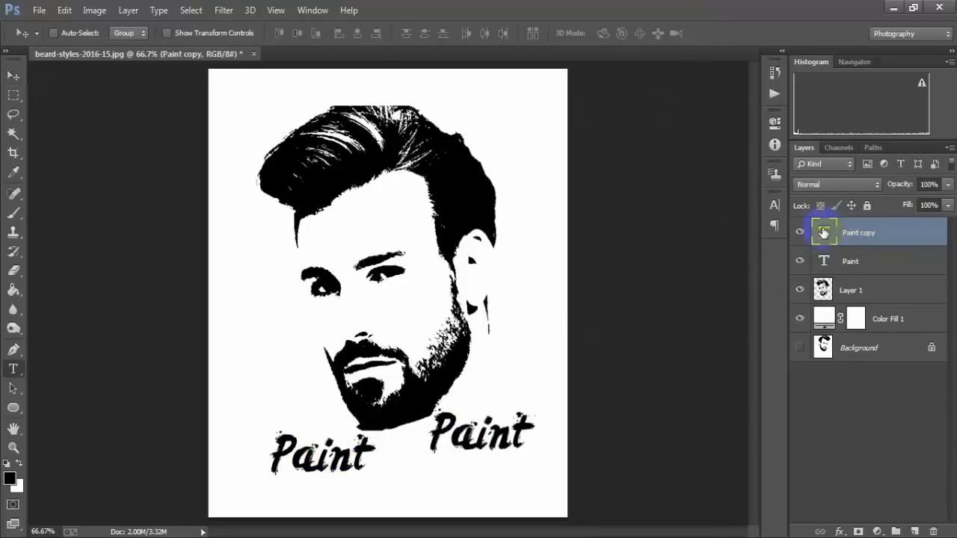
{"action": "double_click", "coordinate": [823, 233]}
{"action": "type", "text": "Effect"}
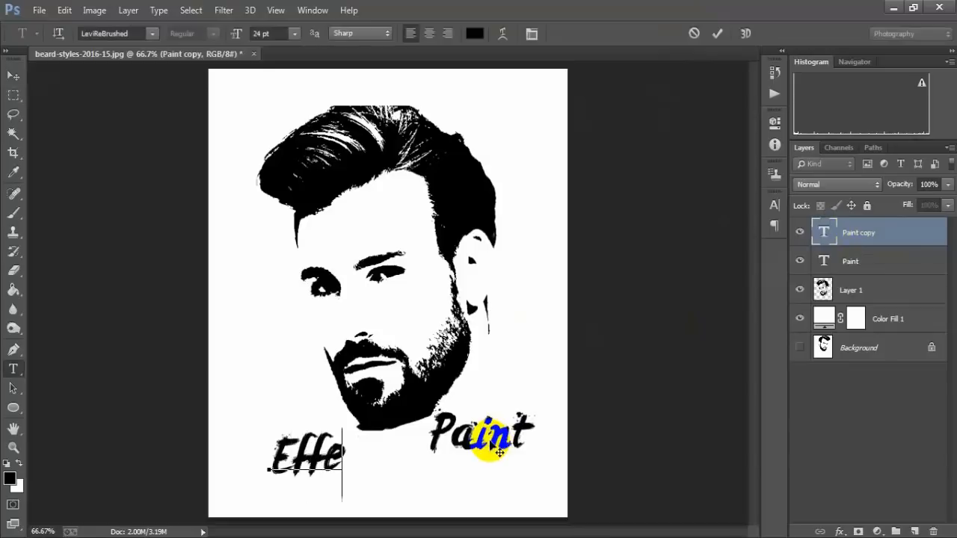
{"action": "left_click", "coordinate": [717, 32]}
{"action": "key", "text": "v"}
{"action": "mouse_move", "coordinate": [329, 454]}
{"action": "left_mouse_down"}
{"action": "mouse_move", "coordinate": [460, 501]}
{"action": "mouse_move", "coordinate": [479, 490]}
{"action": "mouse_move", "coordinate": [473, 479]}
{"action": "left_mouse_up"}
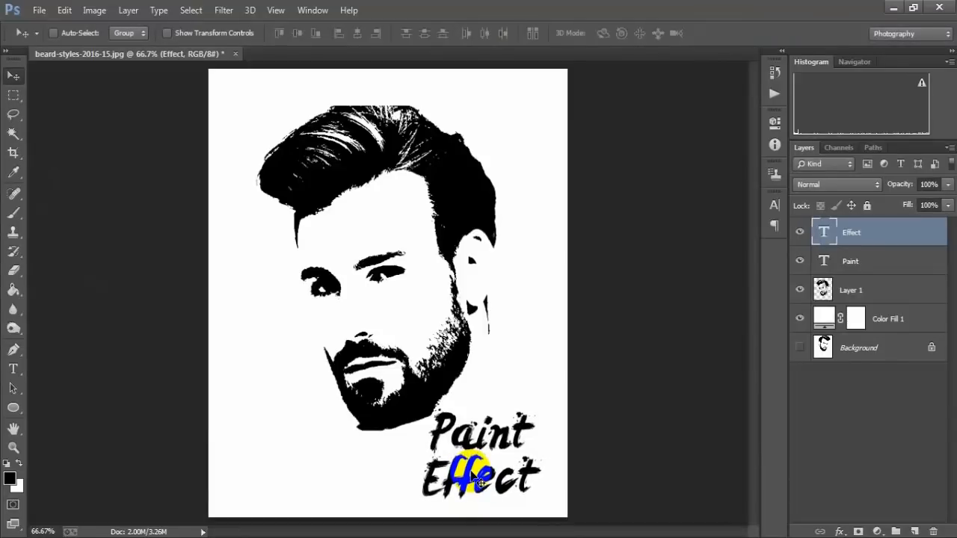
Scale the Effect and Paint text layers together to about 81% width and 73% height, and move them up beside the beard
{"action": "left_click", "coordinate": [872, 261], "text": "shift"}
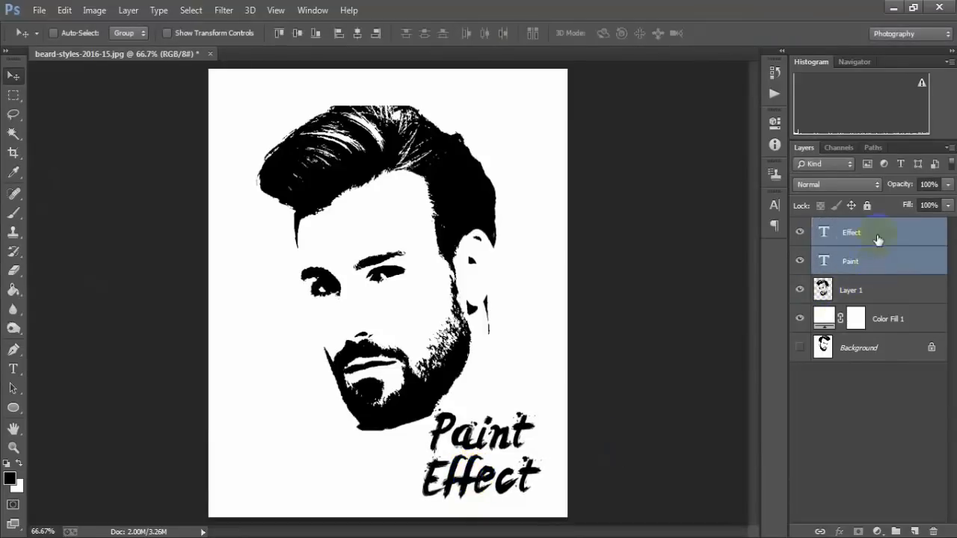
{"action": "key", "text": "ctrl+t"}
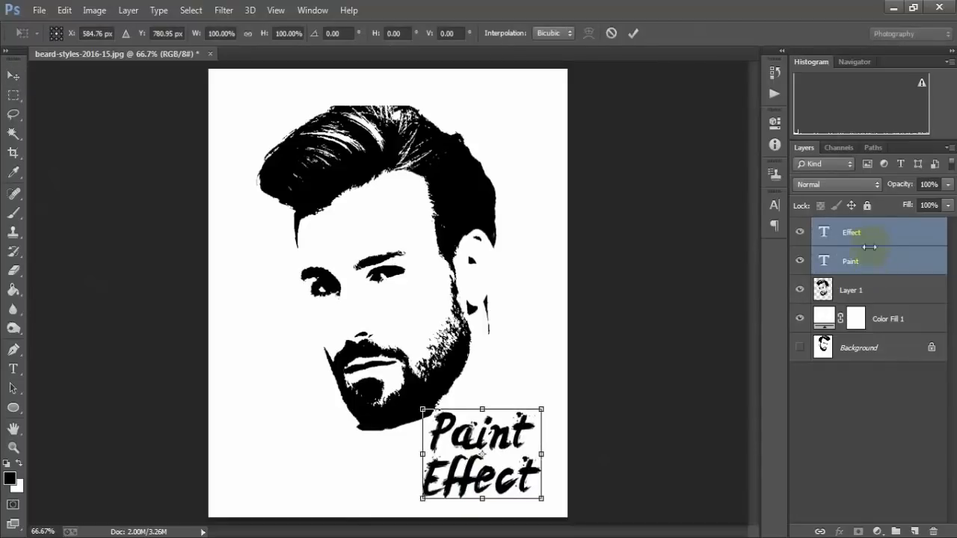
{"action": "left_click_drag", "start_coordinate": [482, 499], "coordinate": [505, 409]}
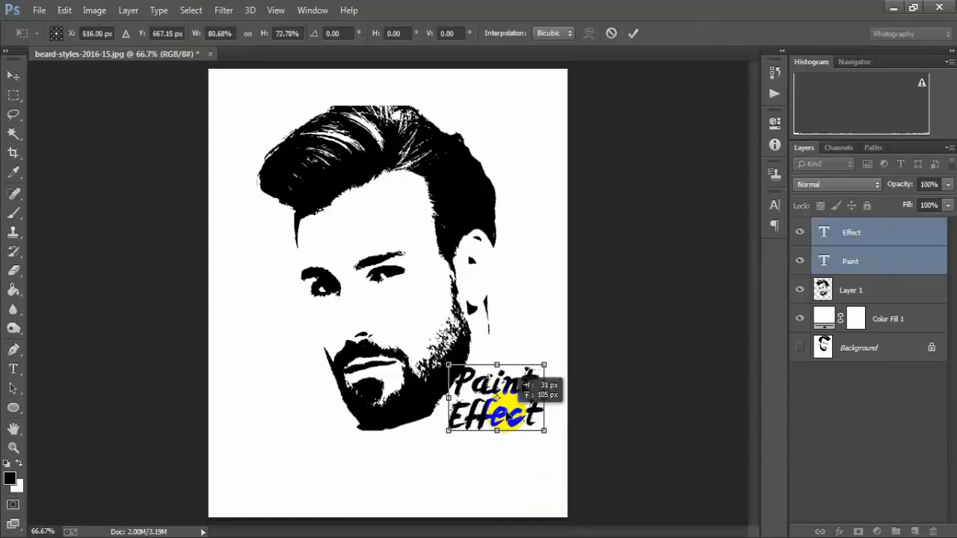
{"action": "left_click_drag", "start_coordinate": [523, 377], "coordinate": [535, 352]}
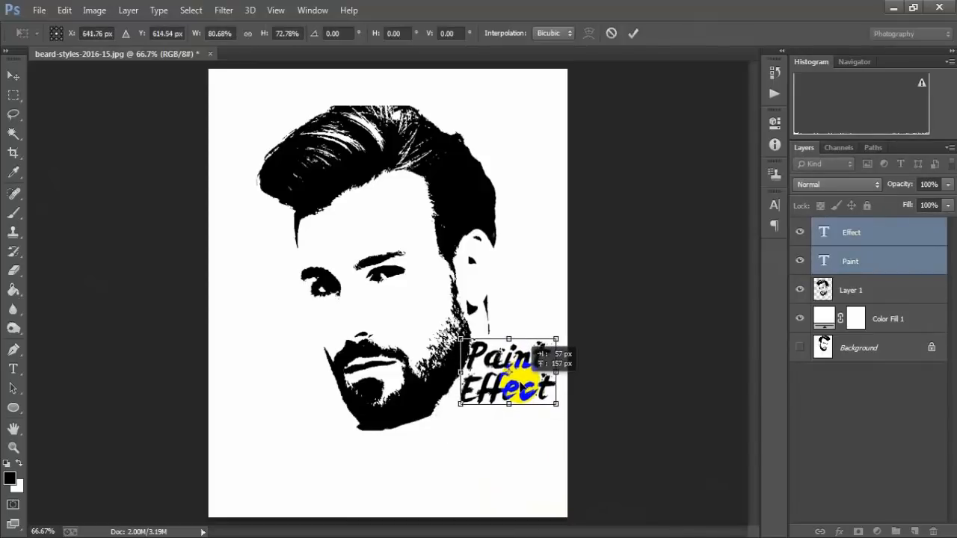
{"action": "left_click", "coordinate": [633, 32]}
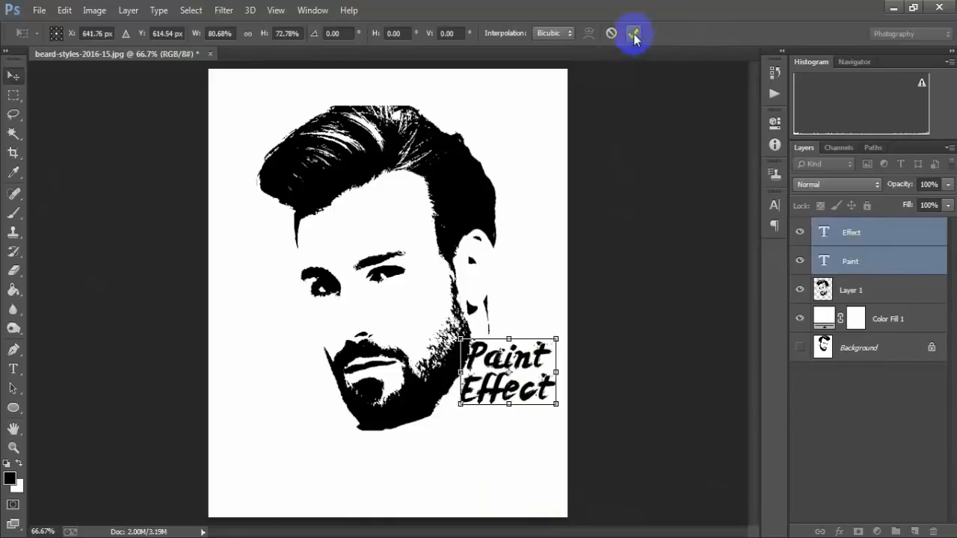
Scale the face cutout on Layer 1 down to about 91% and reposition it clear of the text
{"action": "left_click", "coordinate": [822, 290]}
{"action": "left_click", "coordinate": [799, 291]}
{"action": "left_click", "coordinate": [799, 291]}
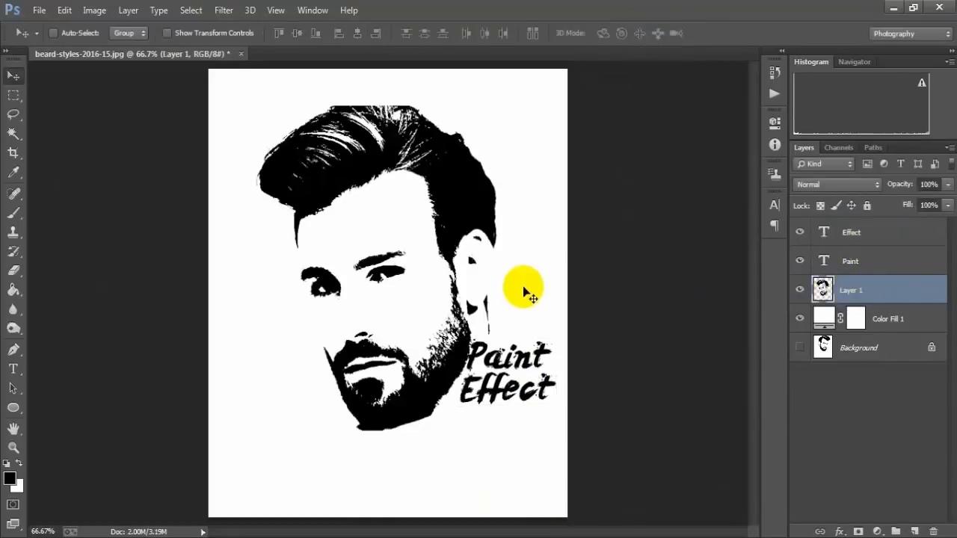
{"action": "key", "text": "ctrl+t"}
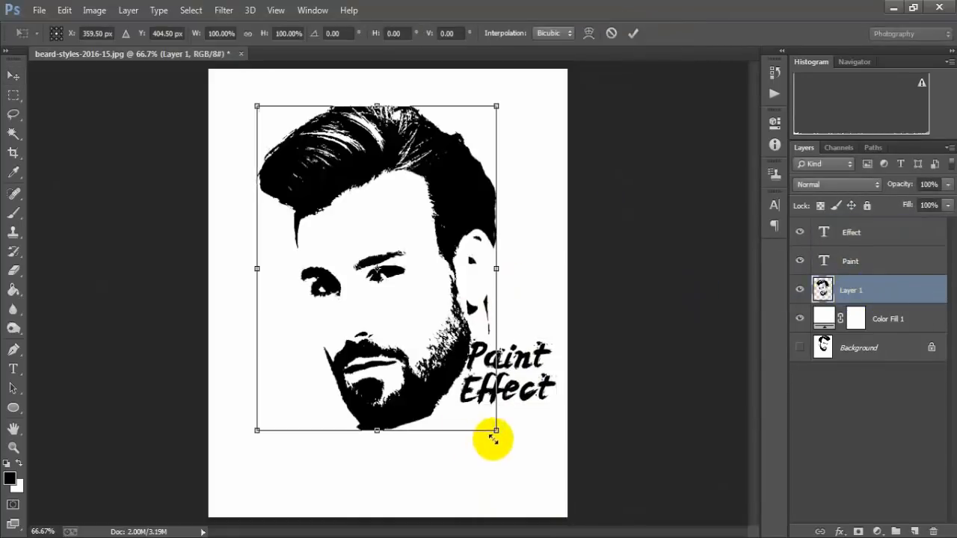
{"action": "left_click_drag", "start_coordinate": [492, 430], "coordinate": [486, 417]}
{"action": "left_click_drag", "start_coordinate": [430, 333], "coordinate": [431, 329]}
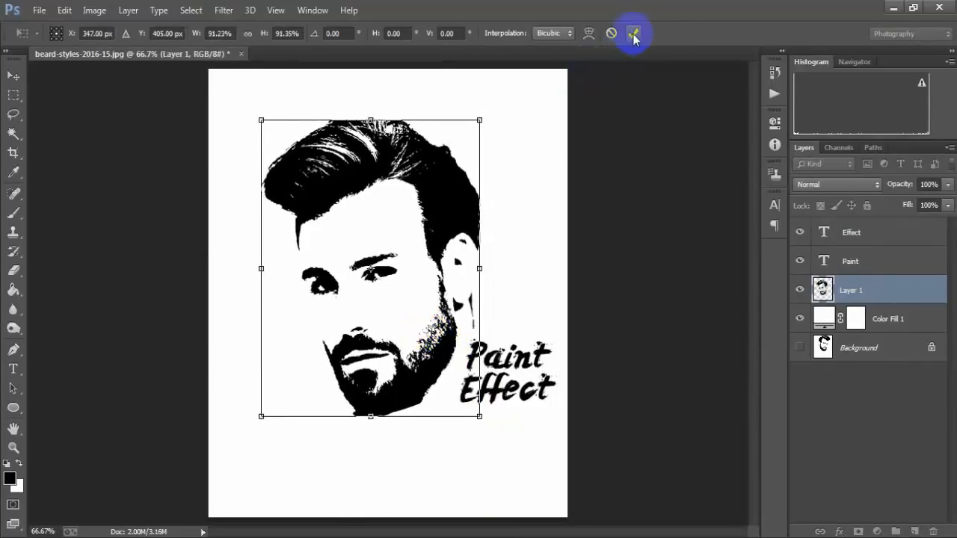
{"action": "left_click", "coordinate": [632, 33]}
Move the Effect and Paint text layers together slightly up and closer to the beard
{"action": "left_click", "coordinate": [883, 238]}
{"action": "left_click", "coordinate": [852, 261], "text": "shift"}
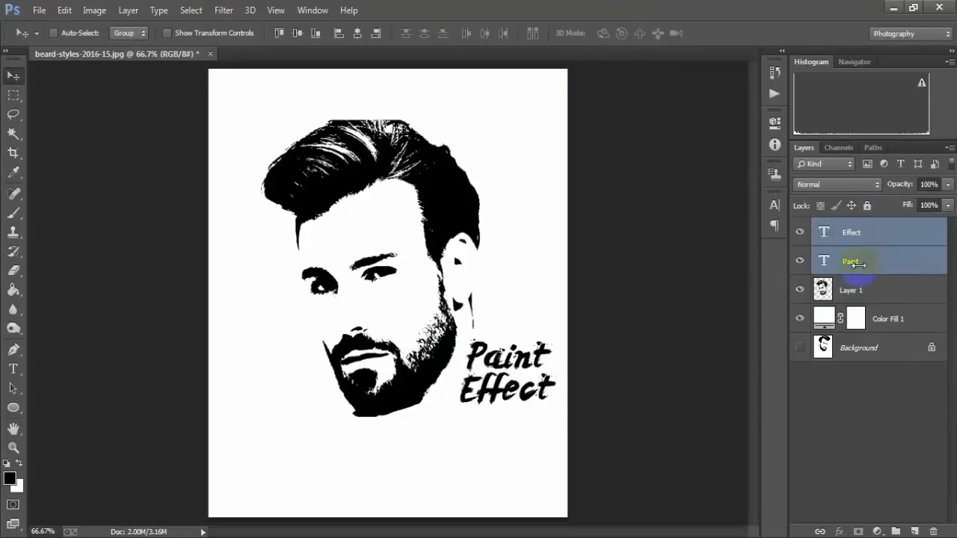
{"action": "left_click_drag", "start_coordinate": [492, 373], "coordinate": [484, 372]}
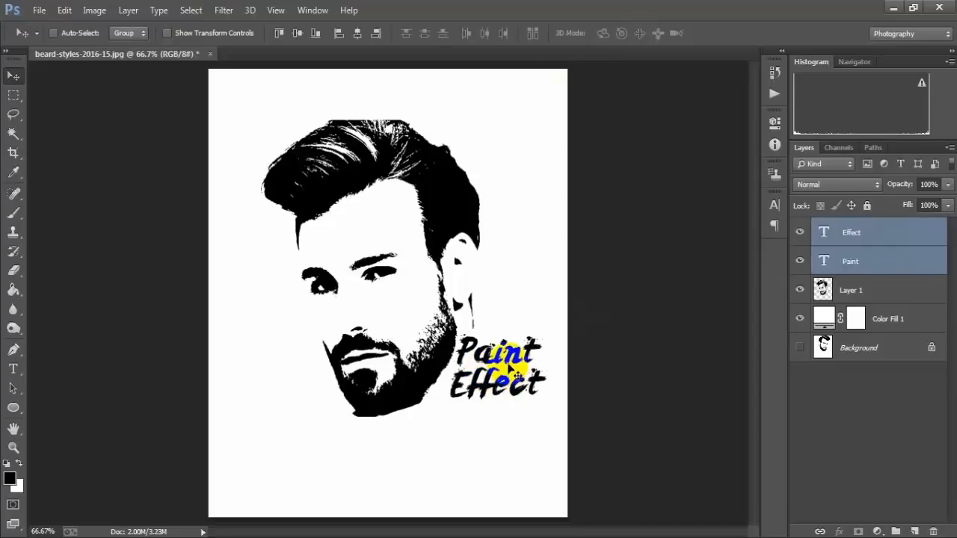
Merge the Effect and Paint text layers into one layer, checking their content by toggling visibility
{"action": "left_click", "coordinate": [800, 232]}
{"action": "left_click", "coordinate": [799, 232]}
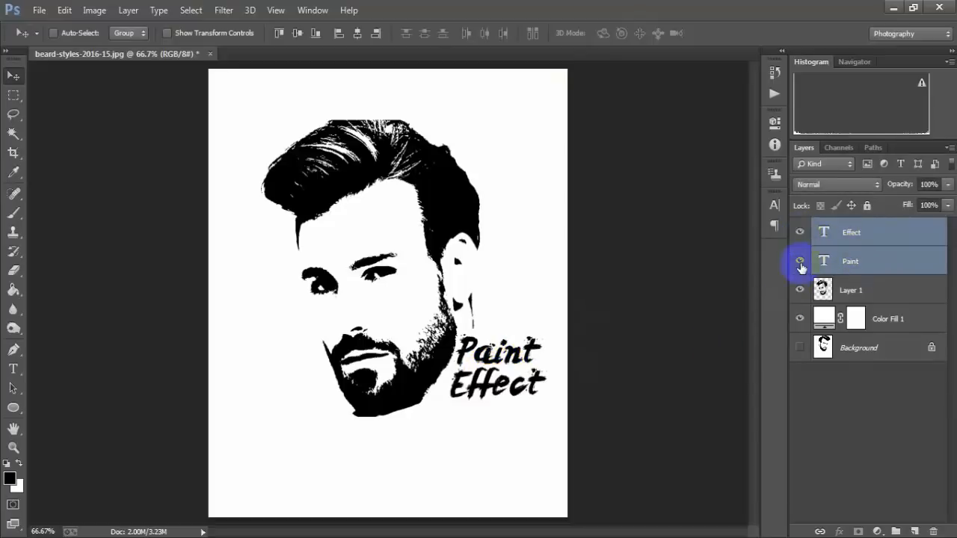
{"action": "left_click", "coordinate": [799, 261]}
{"action": "left_click", "coordinate": [799, 261]}
{"action": "key", "text": "ctrl+e"}
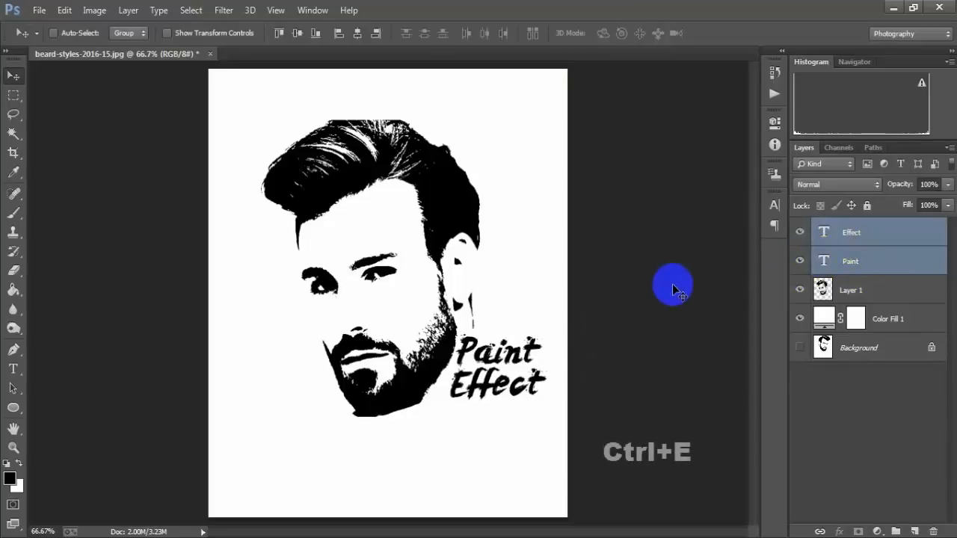
{"action": "left_click", "coordinate": [800, 233]}
{"action": "left_click", "coordinate": [799, 233]}
Make Layer 1 active and set up the Brush tool with the 872 px splatter preset, reduced to 250 px
{"action": "left_click", "coordinate": [852, 261]}
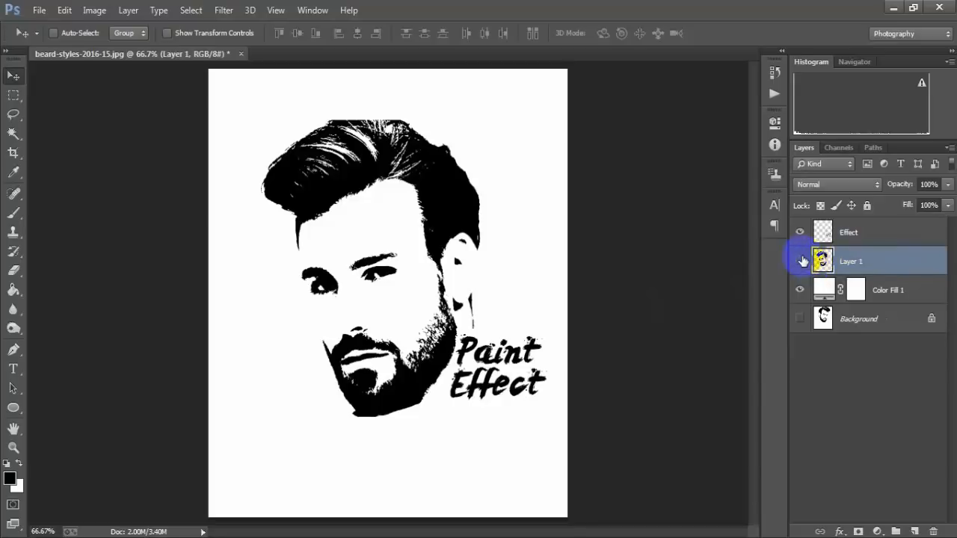
{"action": "left_click", "coordinate": [886, 265]}
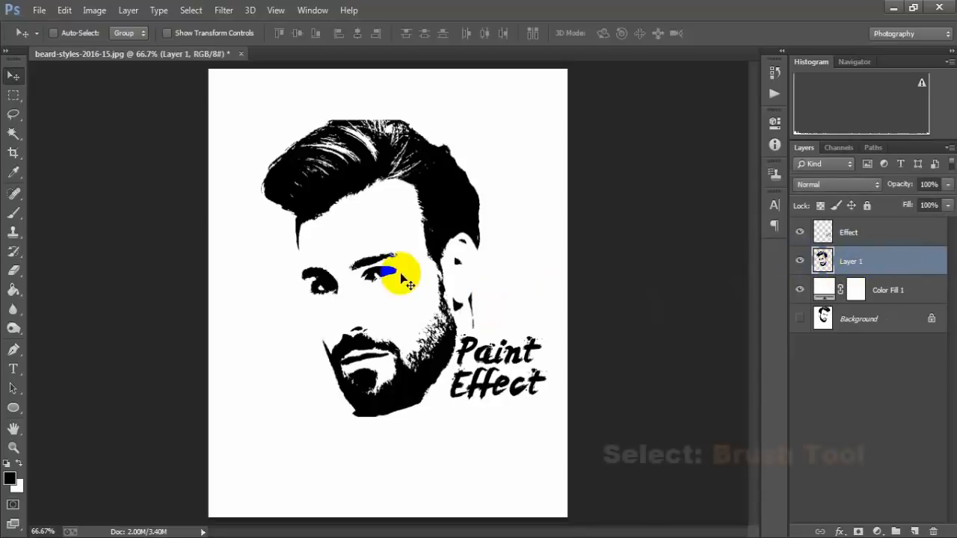
{"action": "left_click", "coordinate": [18, 215]}
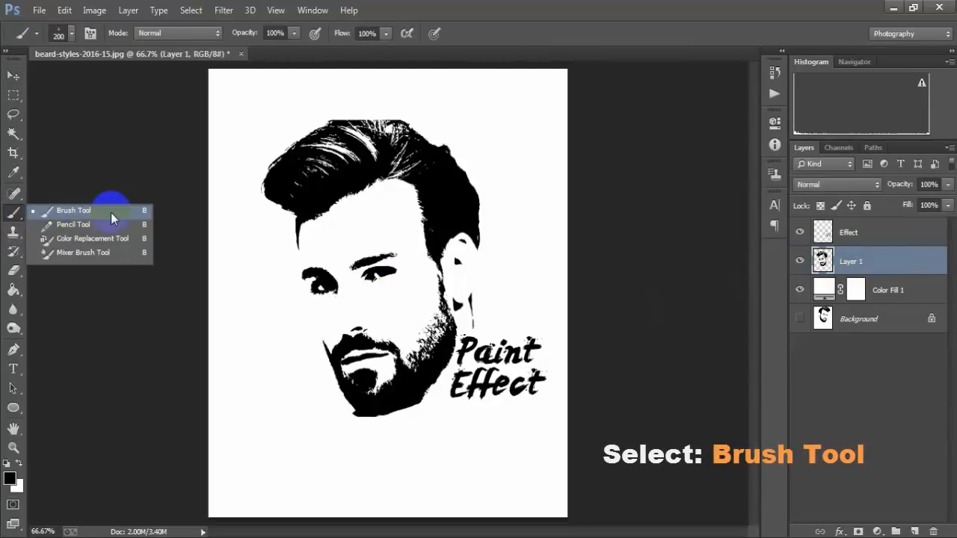
{"action": "left_click", "coordinate": [110, 213]}
{"action": "right_click", "coordinate": [470, 118]}
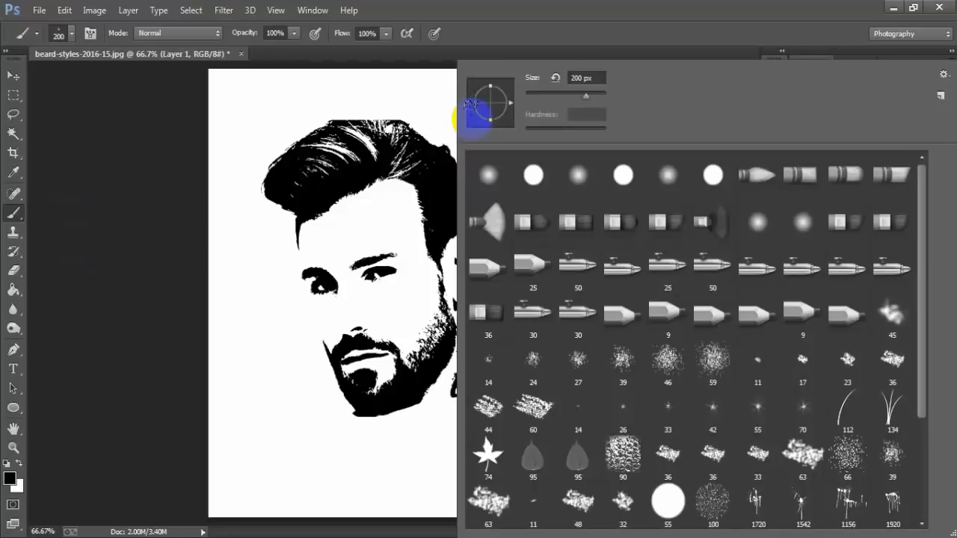
{"action": "mouse_move", "coordinate": [922, 313]}
{"action": "left_mouse_down"}
{"action": "mouse_move", "coordinate": [920, 374]}
{"action": "mouse_move", "coordinate": [937, 451]}
{"action": "left_mouse_up"}
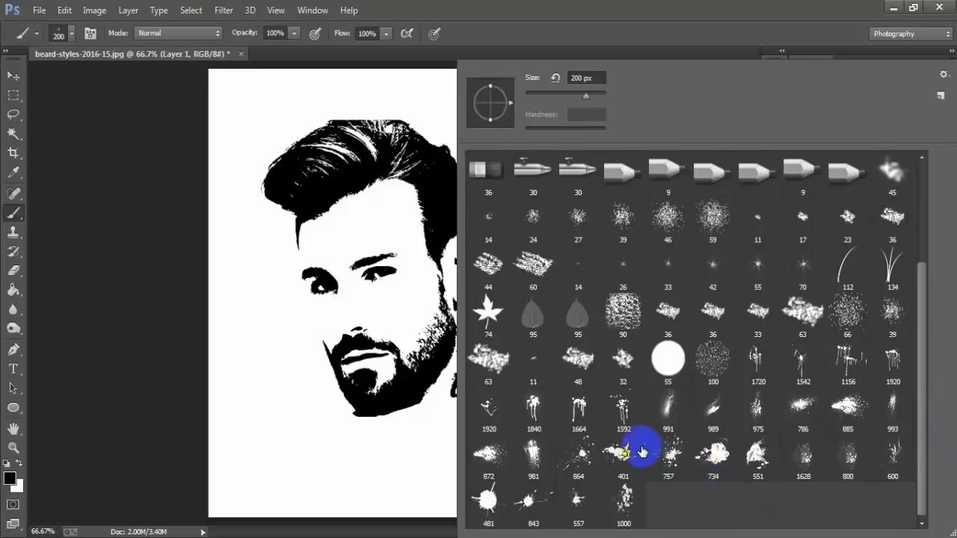
{"action": "left_click", "coordinate": [490, 453]}
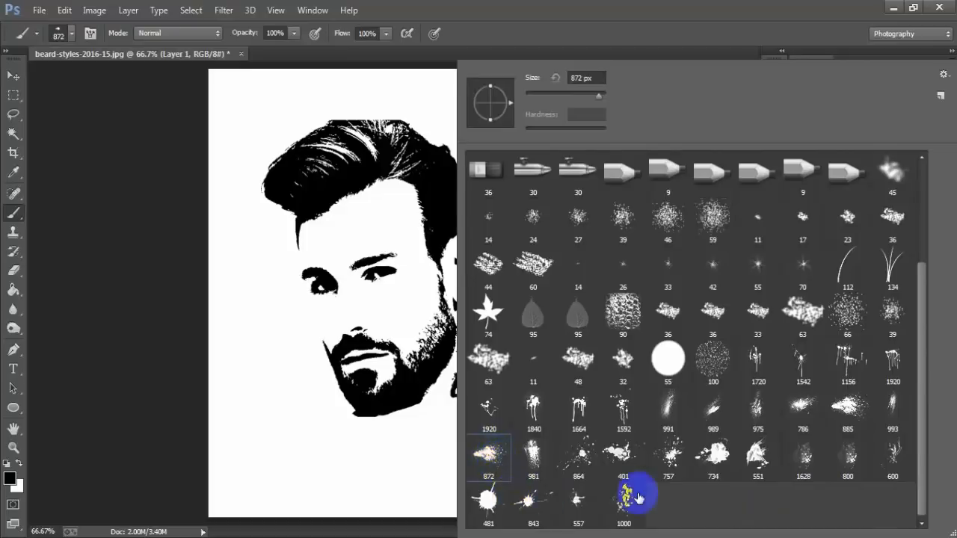
{"action": "left_click", "coordinate": [387, 200]}
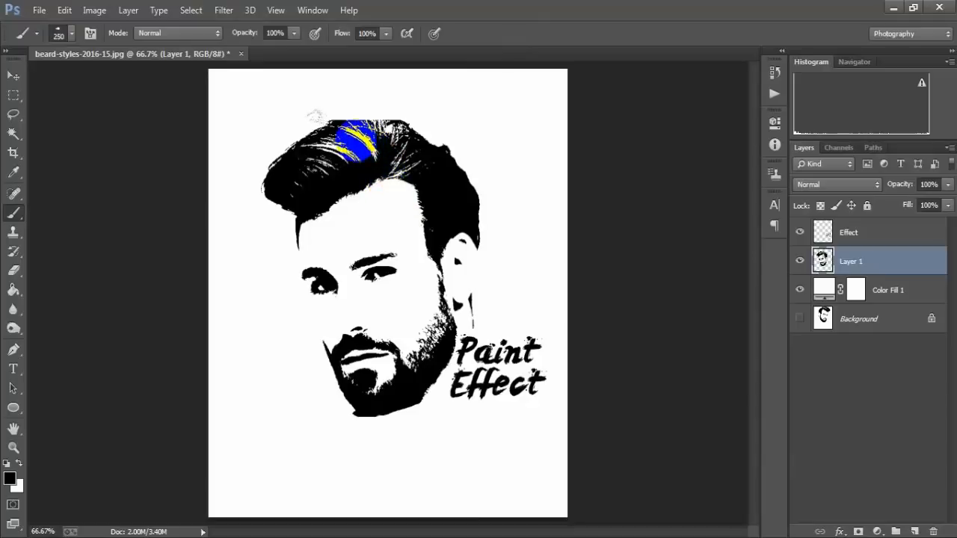
Splatter black paint along the top and back edge of the hair with the brush at 250 to 175 px
{"action": "left_click", "coordinate": [356, 142]}
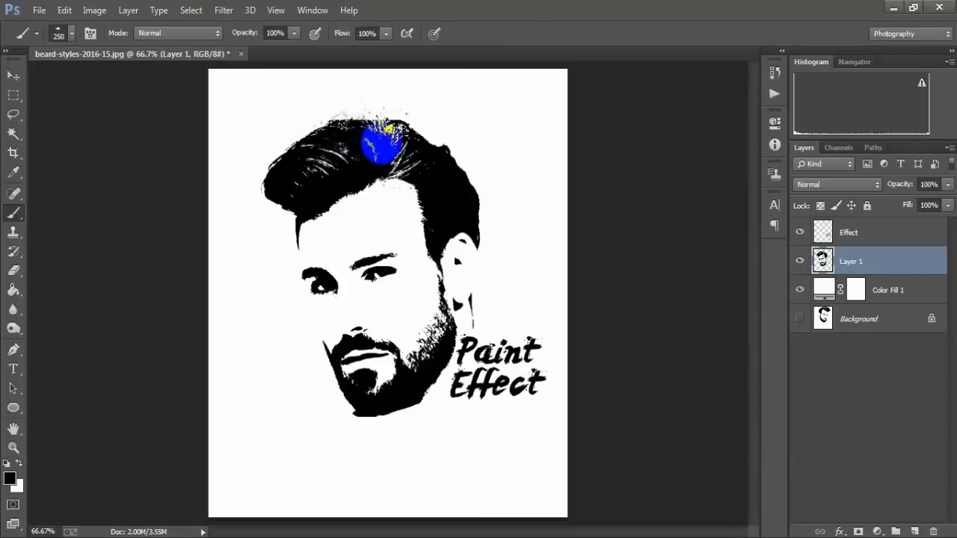
{"action": "left_click", "coordinate": [397, 147]}
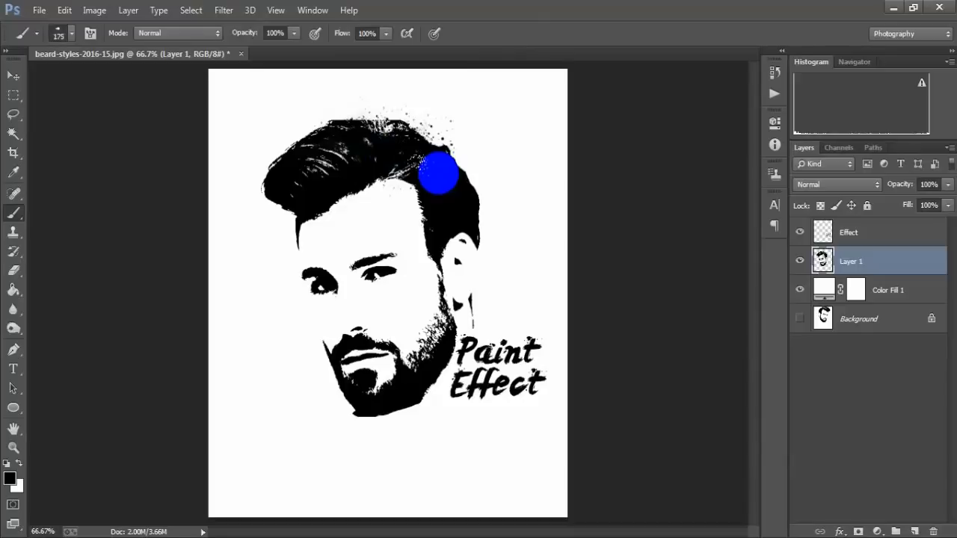
{"action": "left_click", "coordinate": [410, 176]}
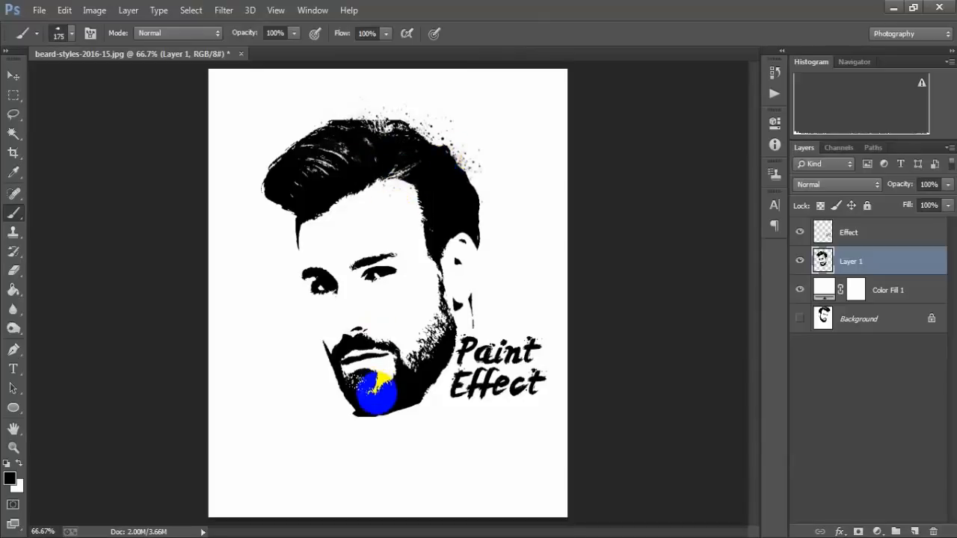
Splatter paint along the beard's lower edge and the upper front hair with the brush reduced to 150 and 125 px
{"action": "left_click", "coordinate": [354, 415]}
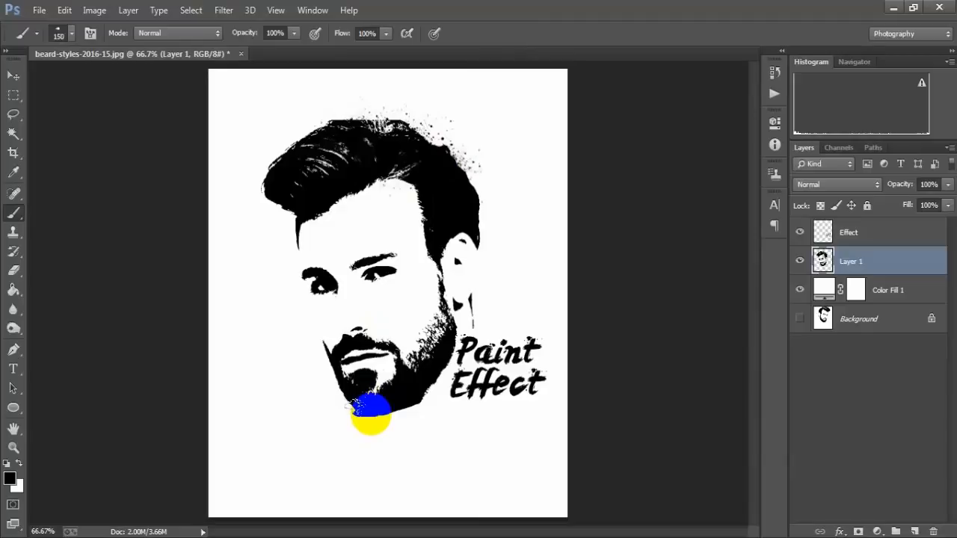
{"action": "mouse_move", "coordinate": [363, 408]}
{"action": "left_mouse_down"}
{"action": "mouse_move", "coordinate": [407, 386]}
{"action": "mouse_move", "coordinate": [426, 368]}
{"action": "left_mouse_up"}
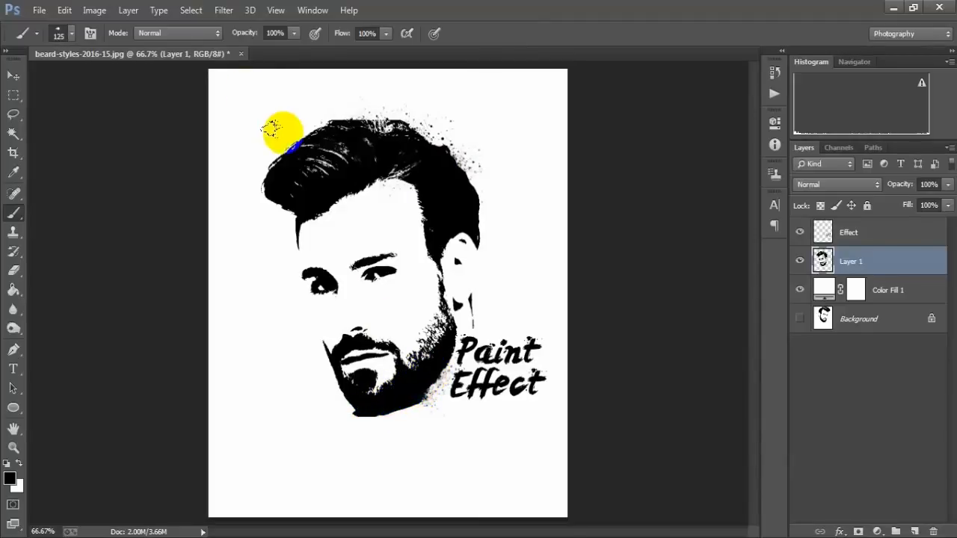
{"action": "mouse_move", "coordinate": [293, 132]}
{"action": "left_mouse_down"}
{"action": "mouse_move", "coordinate": [317, 160]}
{"action": "mouse_move", "coordinate": [331, 131]}
{"action": "left_mouse_up"}
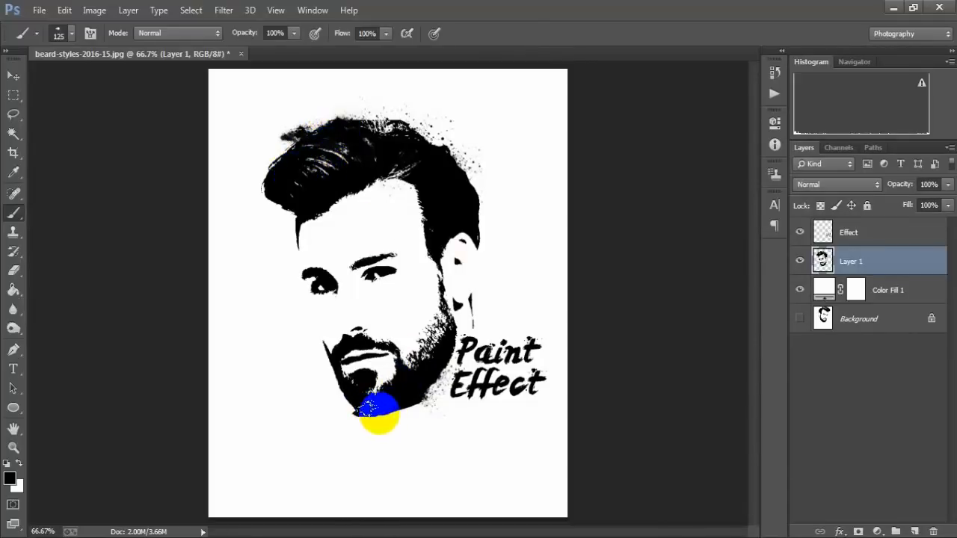
{"action": "left_click_drag", "start_coordinate": [379, 408], "coordinate": [362, 414]}
{"action": "left_click", "coordinate": [372, 420]}
Switch to the 786 px splatter preset, reduce it to 250 px, and spray the back hair, beard edge and front hair
{"action": "right_click", "coordinate": [445, 177]}
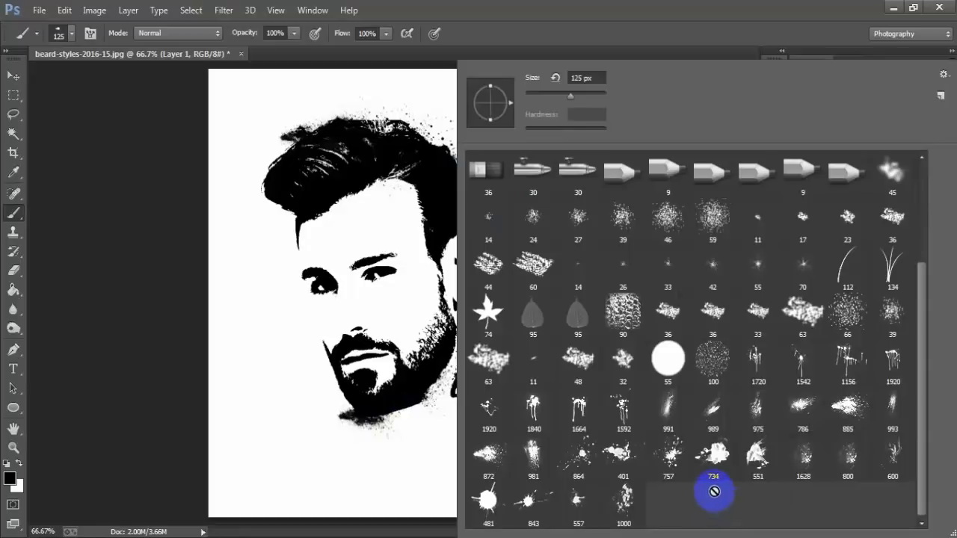
{"action": "left_click", "coordinate": [802, 419]}
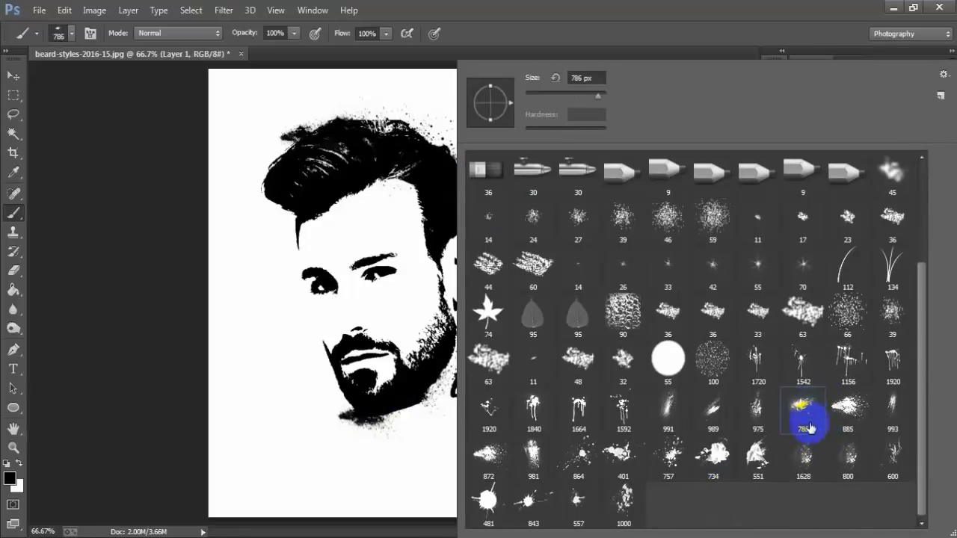
{"action": "left_click", "coordinate": [540, 33]}
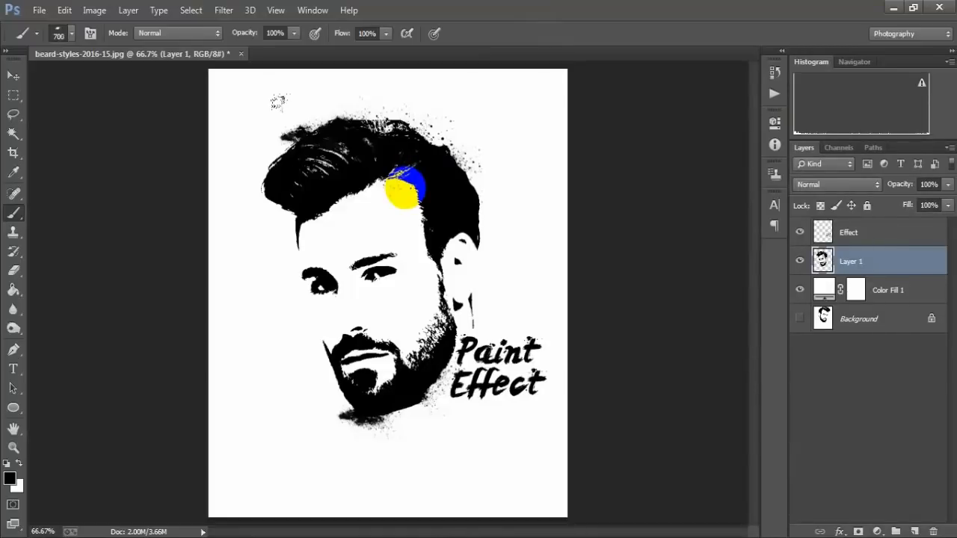
{"action": "mouse_move", "coordinate": [405, 187]}
{"action": "left_mouse_down"}
{"action": "mouse_move", "coordinate": [390, 159]}
{"action": "mouse_move", "coordinate": [450, 180]}
{"action": "mouse_move", "coordinate": [461, 201]}
{"action": "left_mouse_up"}
{"action": "left_click", "coordinate": [463, 197]}
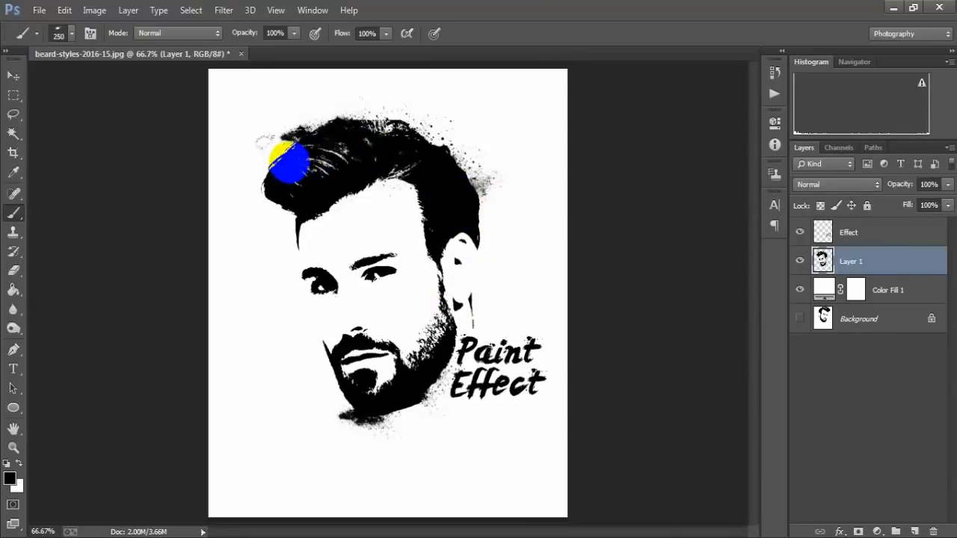
{"action": "left_click", "coordinate": [396, 410]}
{"action": "left_click", "coordinate": [398, 408]}
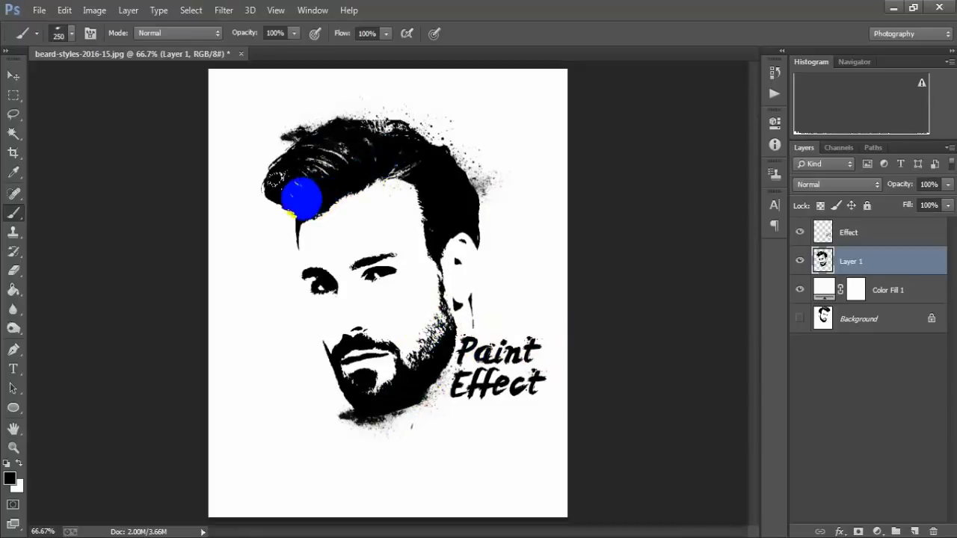
{"action": "left_click_drag", "start_coordinate": [301, 198], "coordinate": [288, 177]}
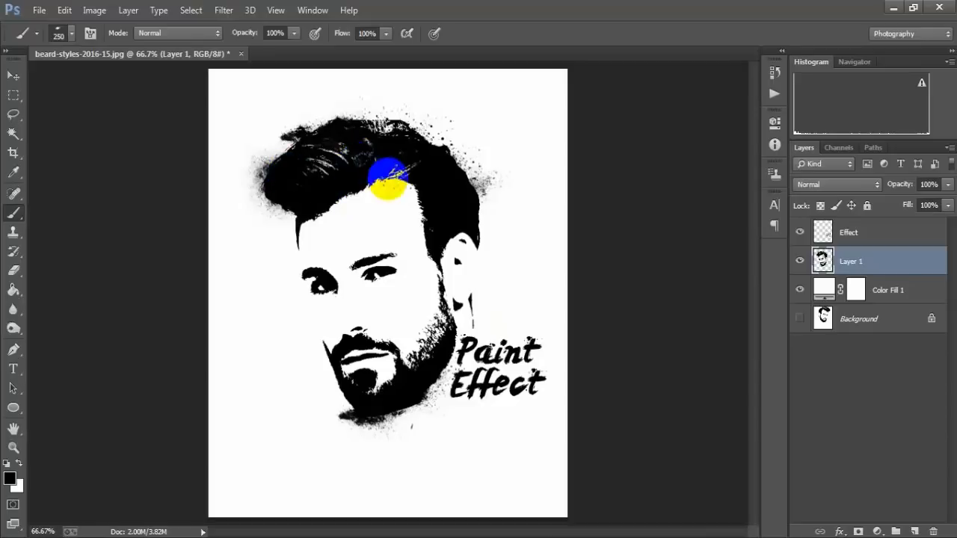
Add ink blots around the front hair and chin with the 734 px splatter preset, reduced to between 200 and 90 px
{"action": "right_click", "coordinate": [408, 142]}
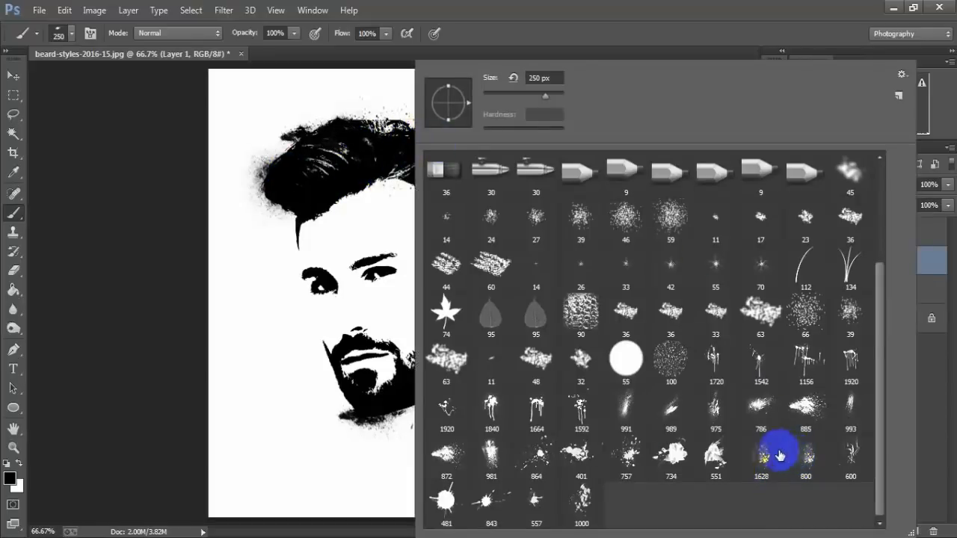
{"action": "left_click", "coordinate": [671, 456]}
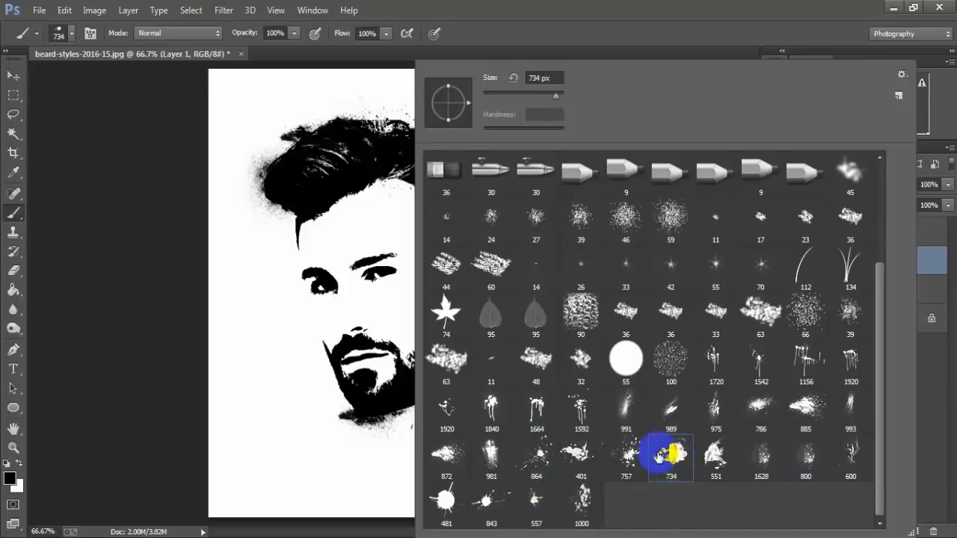
{"action": "left_click", "coordinate": [378, 274]}
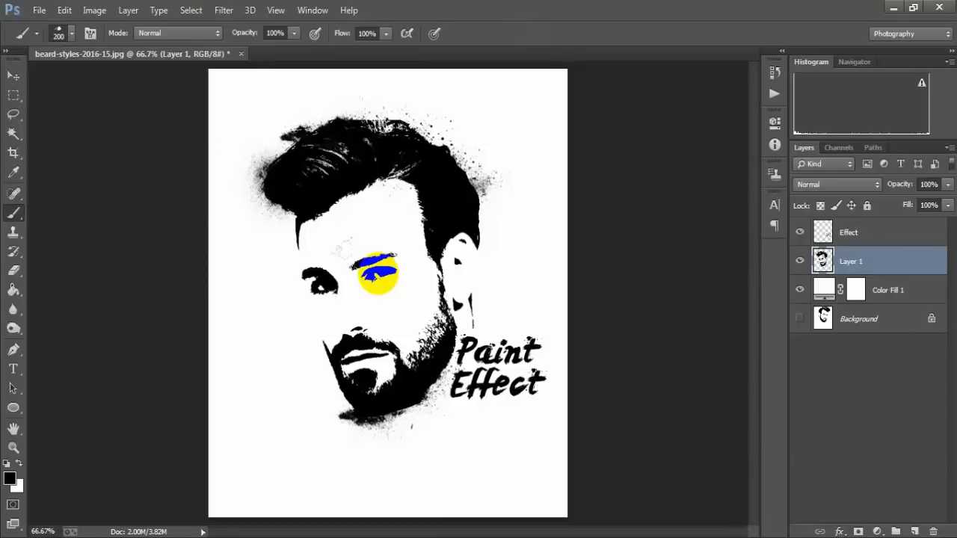
{"action": "left_click", "coordinate": [276, 197]}
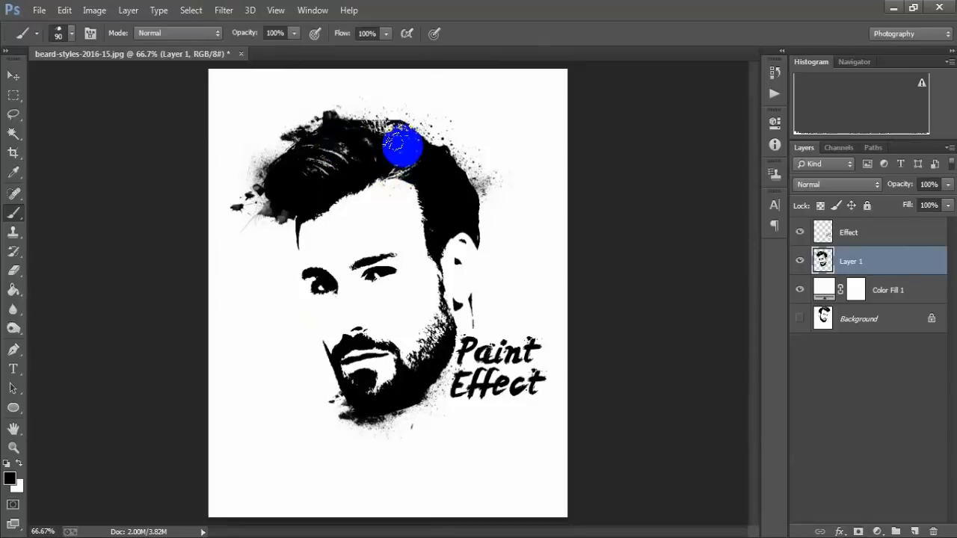
Paint drips running down from the chin with the 1542 px drip preset, reduced to 300, 200 and 175 px
{"action": "right_click", "coordinate": [420, 154]}
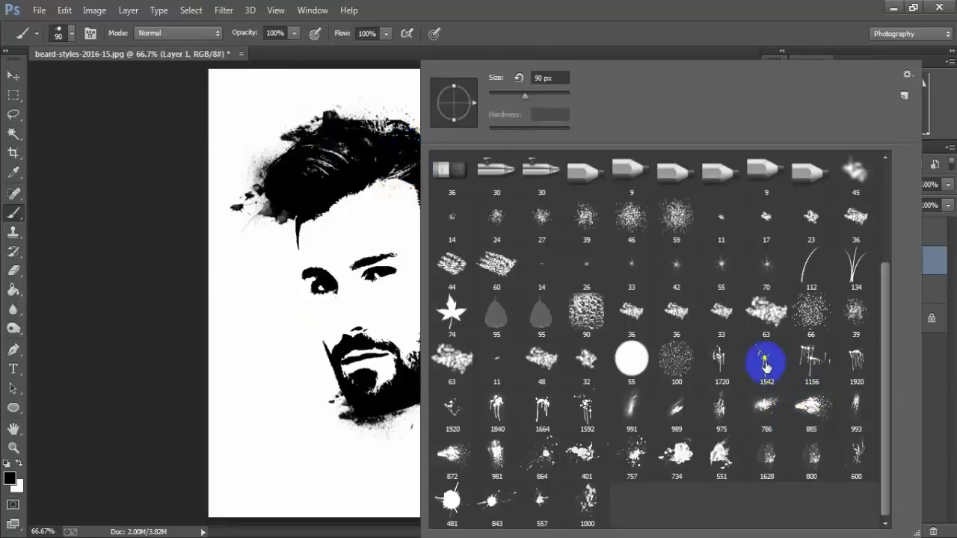
{"action": "left_click", "coordinate": [766, 370]}
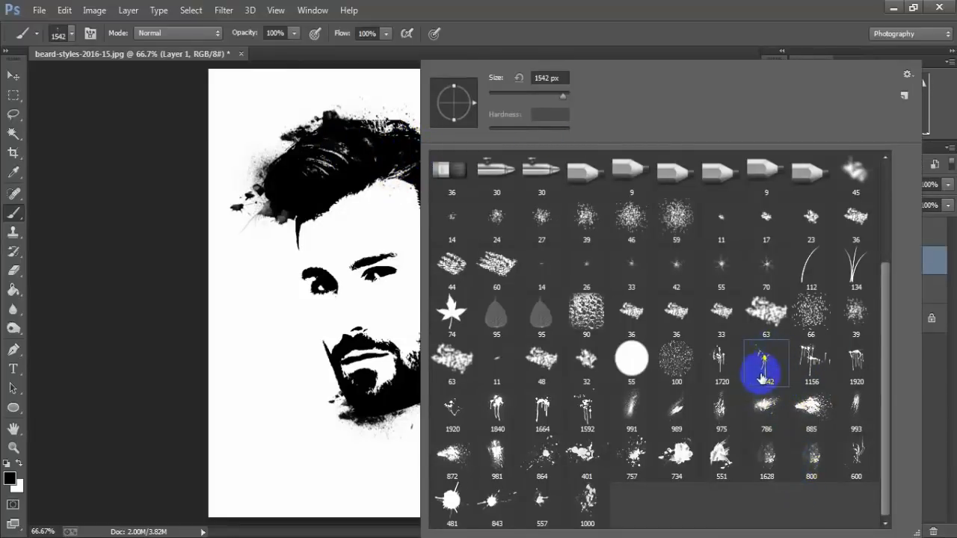
{"action": "left_click", "coordinate": [548, 39]}
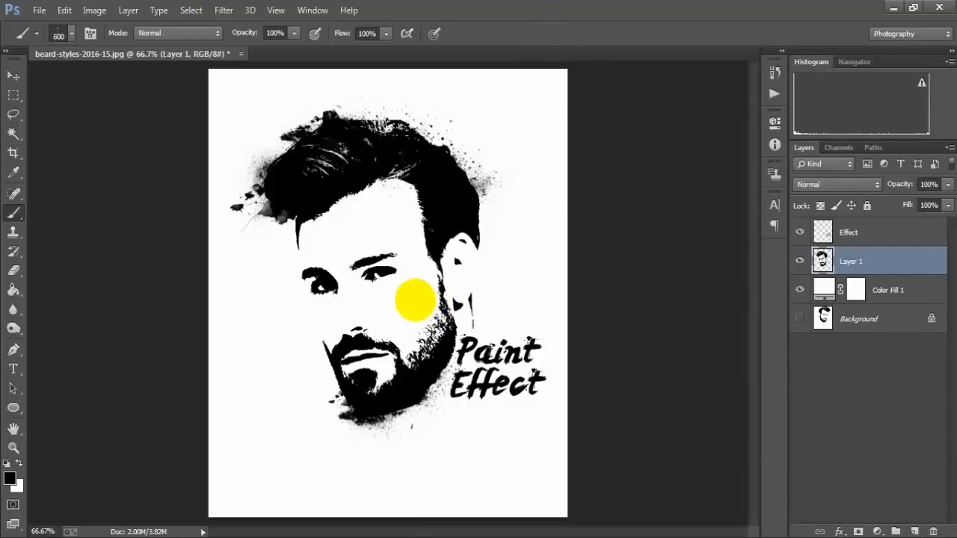
{"action": "mouse_move", "coordinate": [388, 378]}
{"action": "left_mouse_down"}
{"action": "mouse_move", "coordinate": [381, 391]}
{"action": "mouse_move", "coordinate": [398, 410]}
{"action": "mouse_move", "coordinate": [389, 424]}
{"action": "mouse_move", "coordinate": [386, 410]}
{"action": "left_mouse_up"}
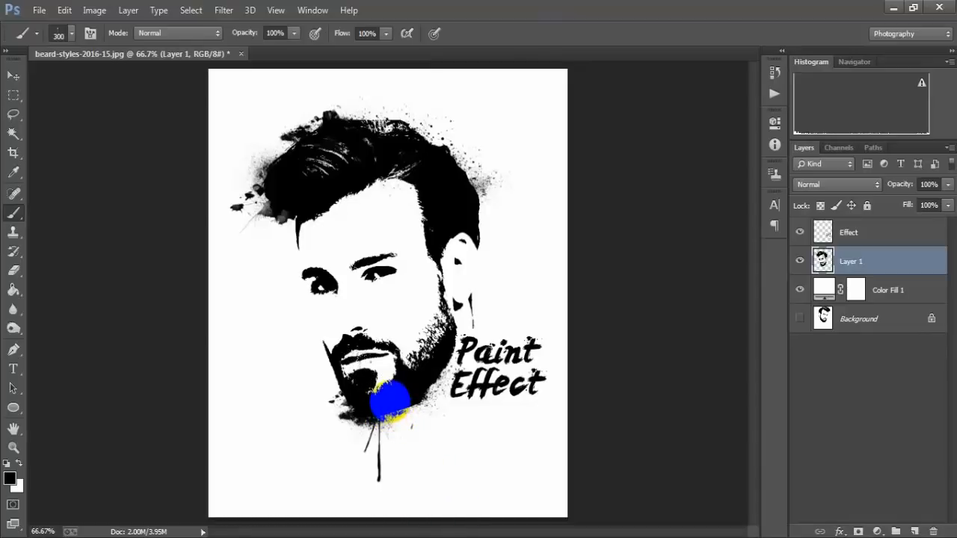
{"action": "left_click_drag", "start_coordinate": [388, 401], "coordinate": [396, 396]}
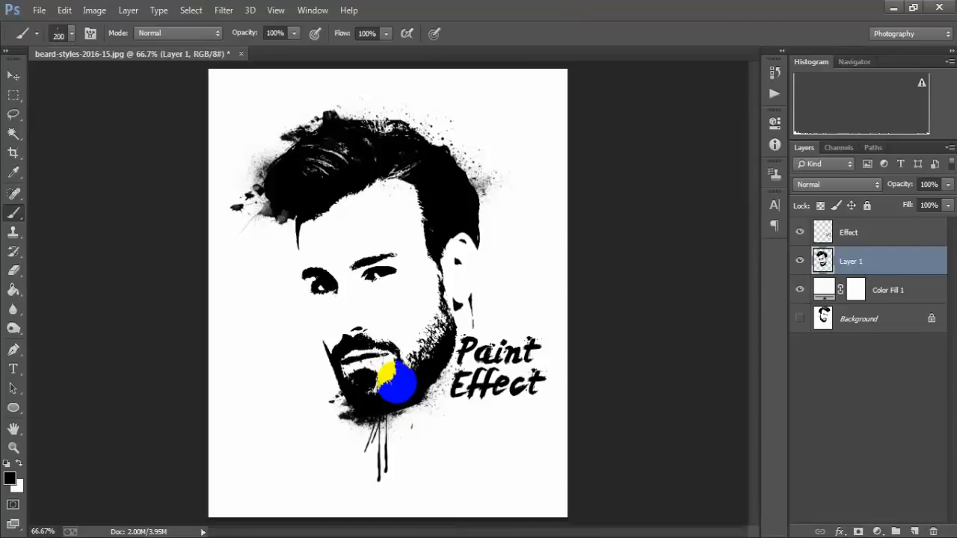
{"action": "mouse_move", "coordinate": [390, 380]}
{"action": "left_mouse_down"}
{"action": "mouse_move", "coordinate": [389, 386]}
{"action": "mouse_move", "coordinate": [441, 361]}
{"action": "mouse_move", "coordinate": [457, 303]}
{"action": "left_mouse_up"}
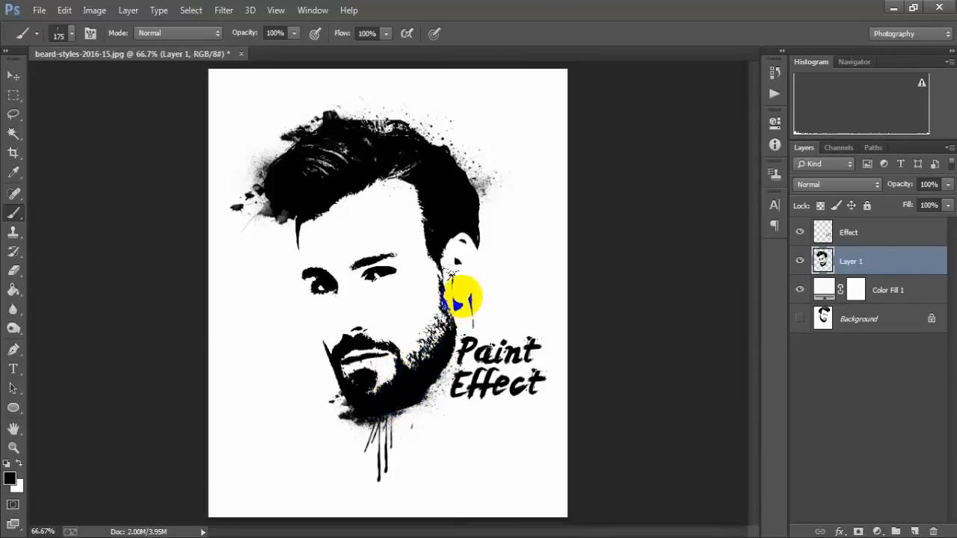
Add 175 px drips at the ear, "Paint Effect" lettering and beard, plus 250 px drips below the front hair
{"action": "left_click_drag", "start_coordinate": [468, 232], "coordinate": [465, 202]}
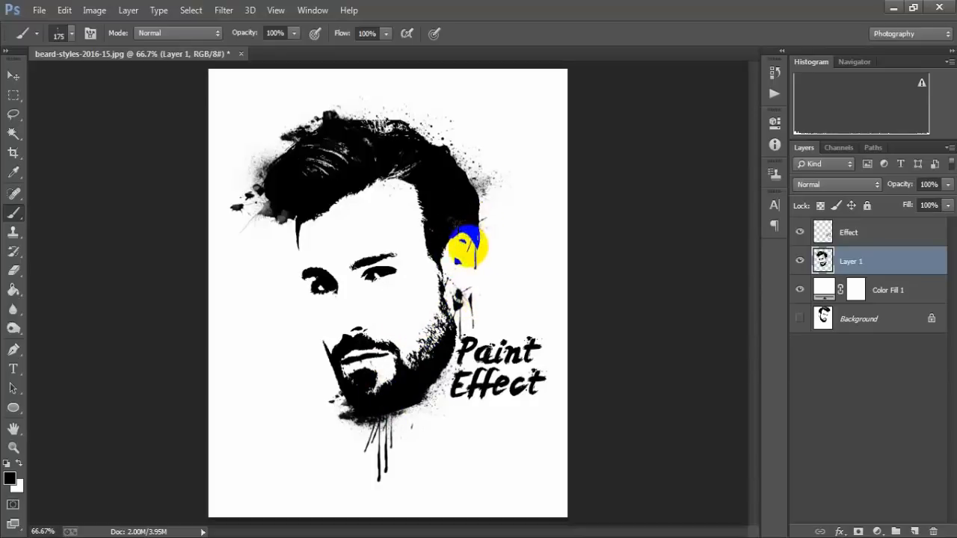
{"action": "left_click", "coordinate": [456, 394]}
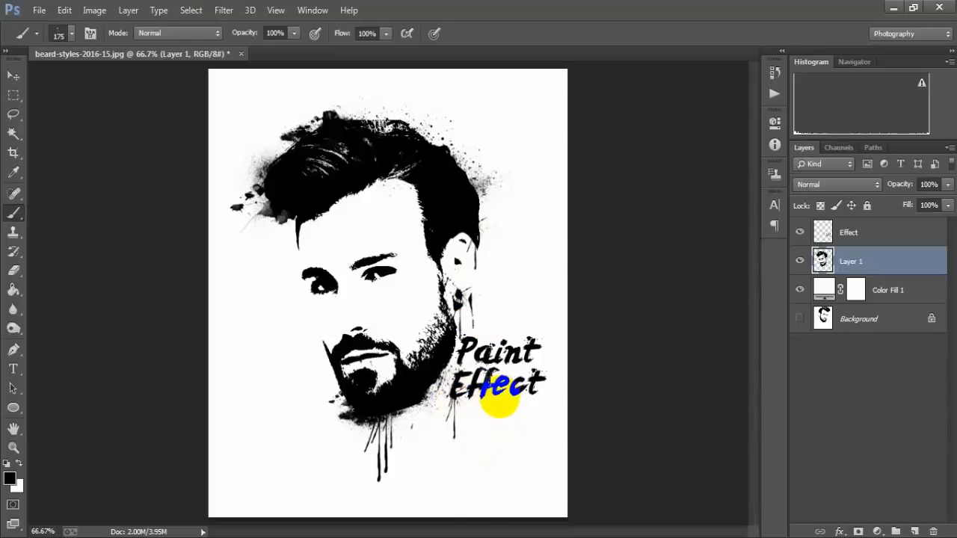
{"action": "left_click", "coordinate": [498, 393]}
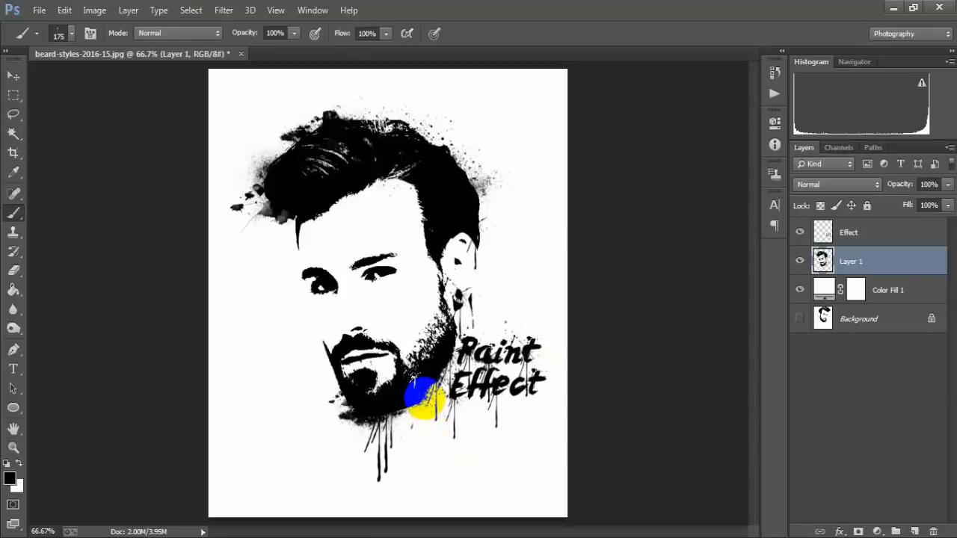
{"action": "left_click", "coordinate": [425, 399]}
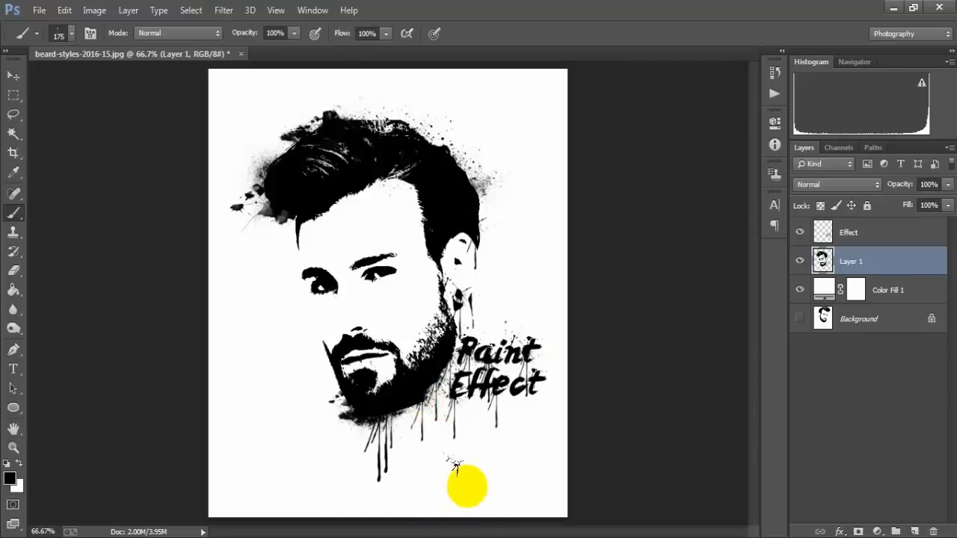
{"action": "left_click", "coordinate": [287, 197]}
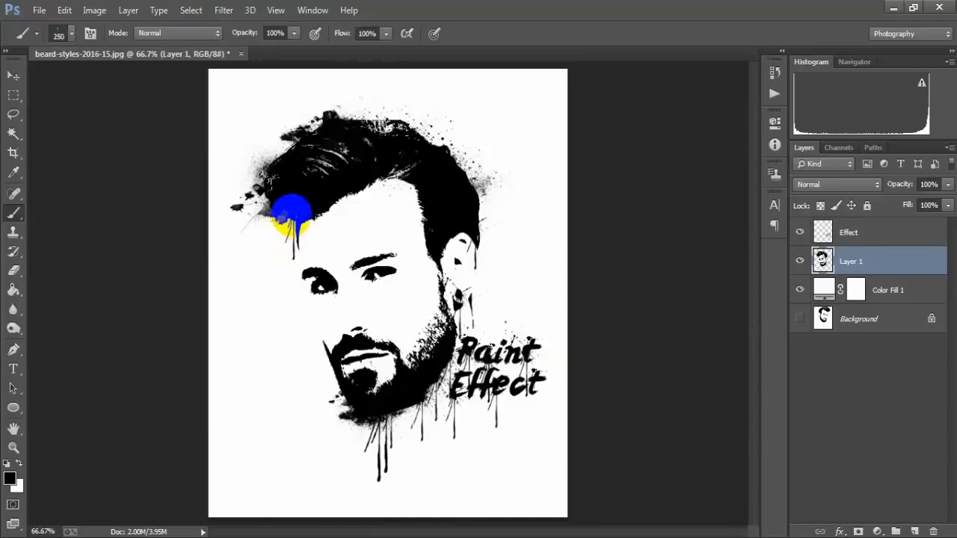
{"action": "left_click", "coordinate": [292, 215]}
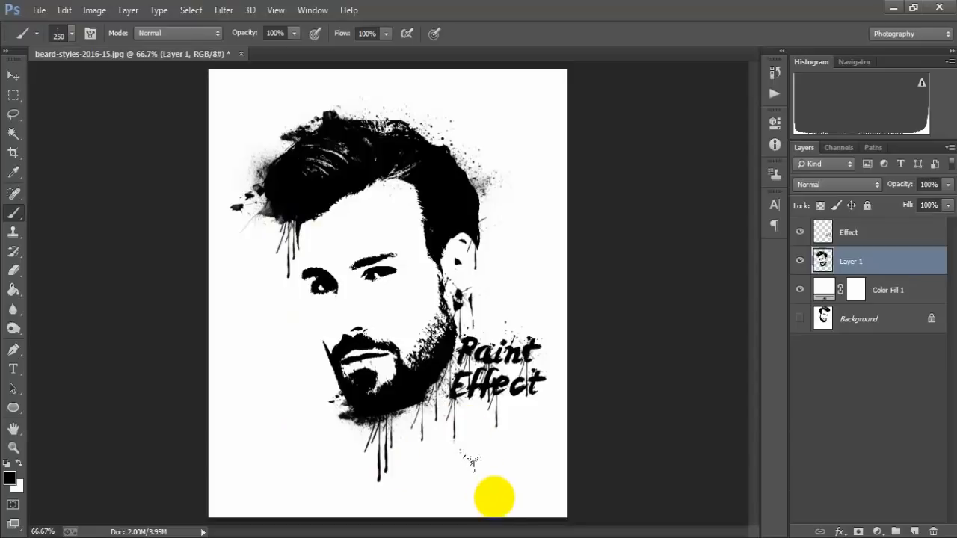
Merge the Effect layer and Layer 1 into one layer, checking their content by toggling visibility
{"action": "left_click", "coordinate": [13, 75]}
{"action": "left_click", "coordinate": [799, 232]}
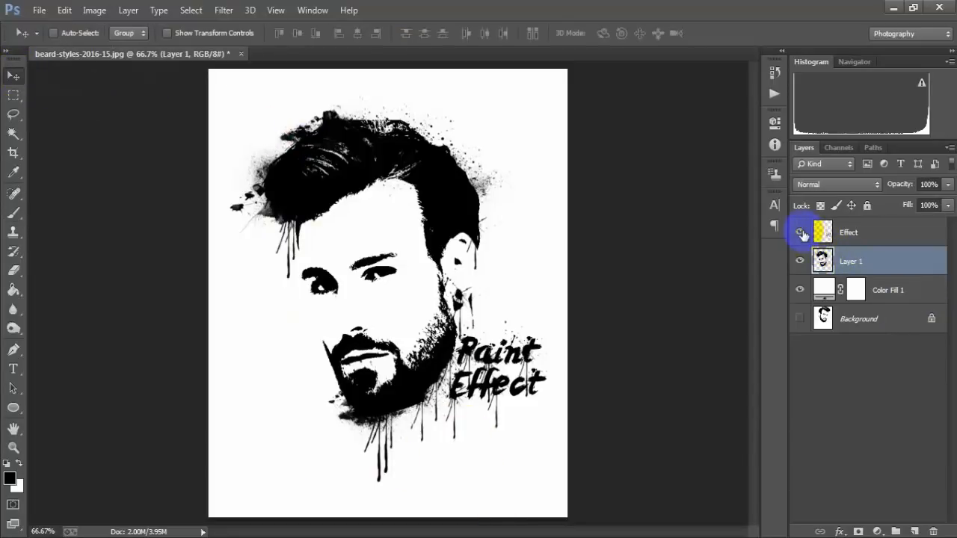
{"action": "left_click", "coordinate": [799, 232]}
{"action": "left_click", "coordinate": [798, 262]}
{"action": "left_click", "coordinate": [798, 261]}
{"action": "left_click", "coordinate": [866, 234]}
{"action": "left_click", "coordinate": [865, 258], "text": "shift"}
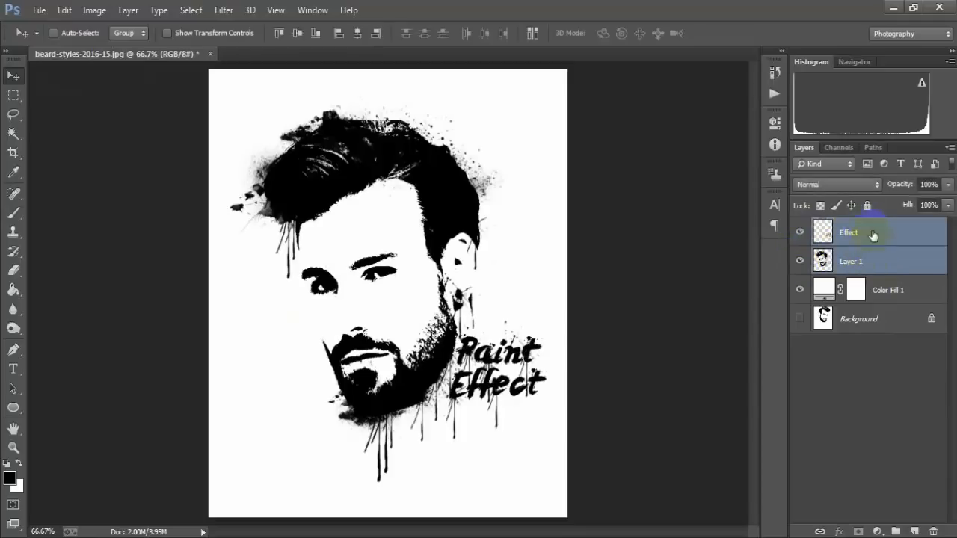
{"action": "key", "text": "ctrl+e"}
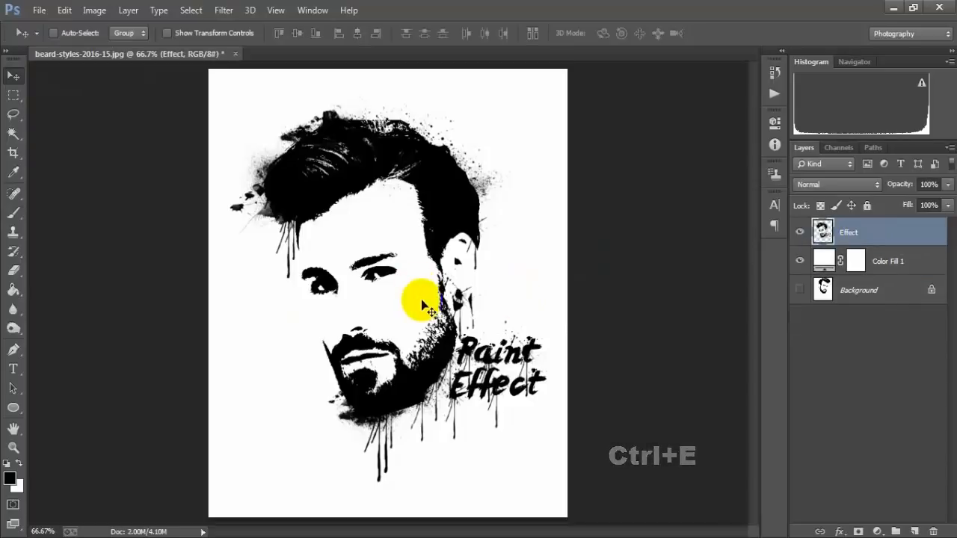
Place the colourful abstract painting image from the Paintint folder as a linked file above the Effect layer
{"action": "left_click", "coordinate": [39, 9]}
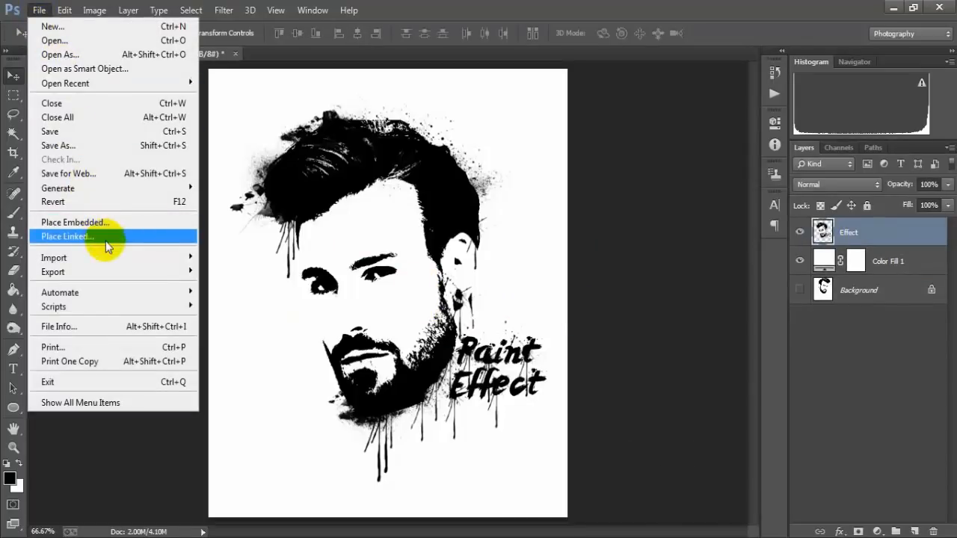
{"action": "left_click", "coordinate": [136, 239]}
{"action": "left_click_drag", "start_coordinate": [519, 154], "coordinate": [514, 228]}
{"action": "left_click", "coordinate": [247, 278]}
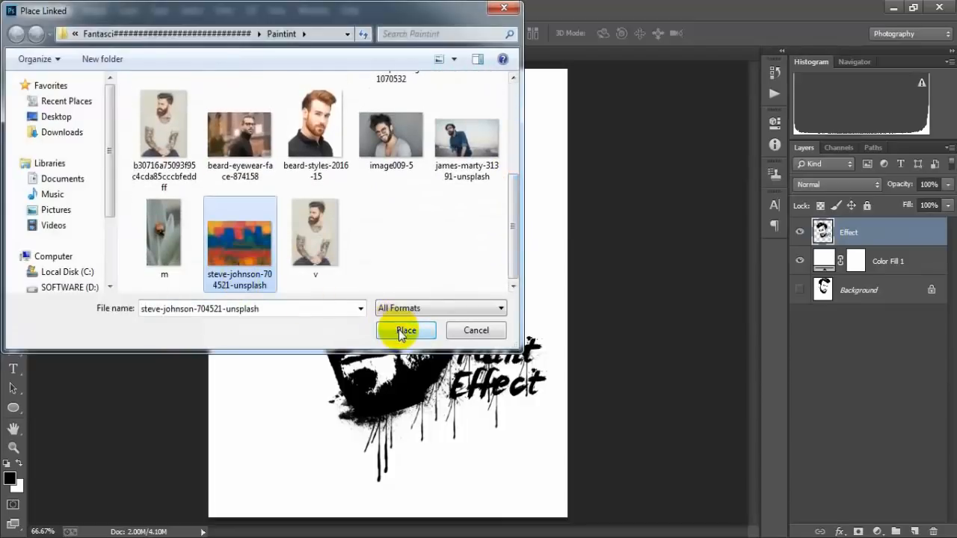
{"action": "left_click", "coordinate": [405, 329]}
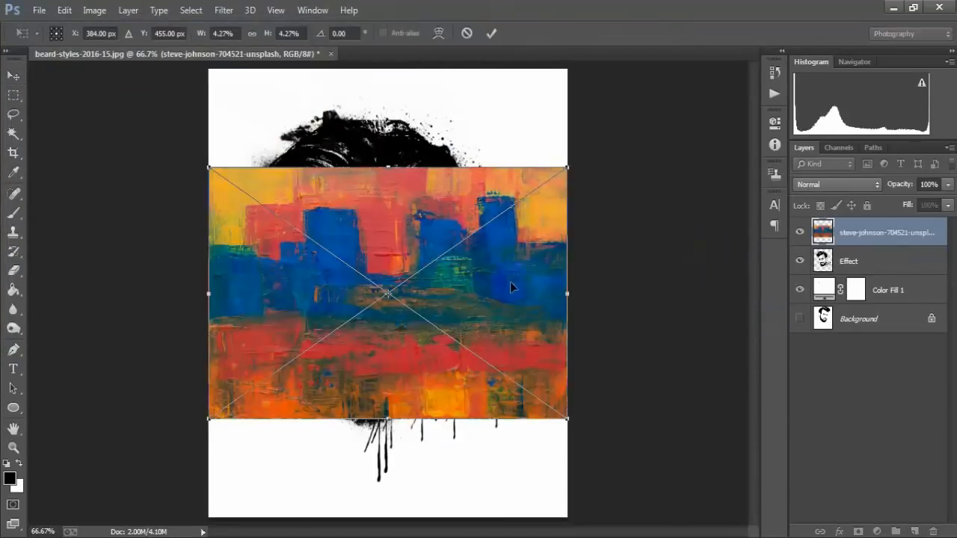
Rotate the placed painting 90° counterclockwise, scale it to about 5.84% so it covers the portrait, and commit the placement
{"action": "right_click", "coordinate": [483, 255]}
{"action": "left_click", "coordinate": [551, 441]}
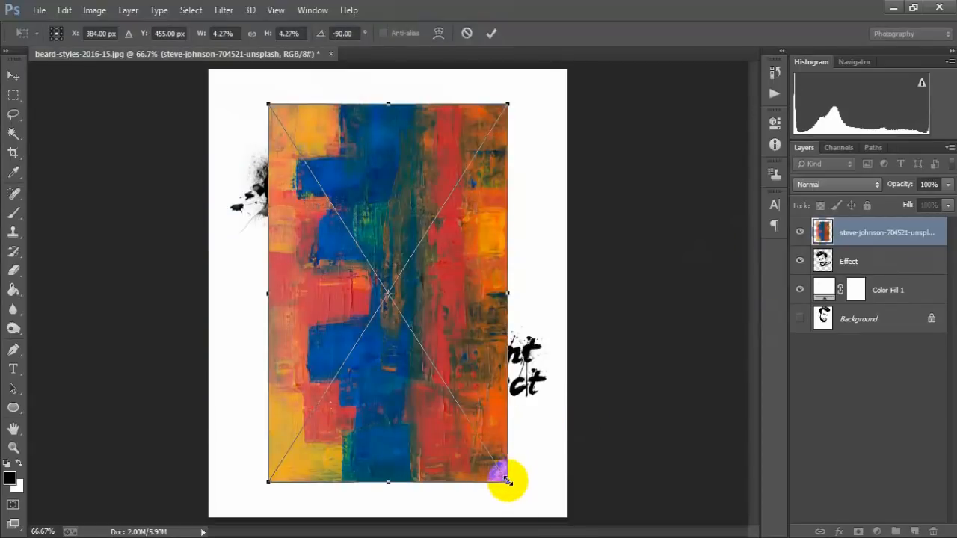
{"action": "mouse_move", "coordinate": [506, 481]}
{"action": "left_mouse_down"}
{"action": "mouse_move", "coordinate": [566, 513]}
{"action": "mouse_move", "coordinate": [546, 452]}
{"action": "left_mouse_up"}
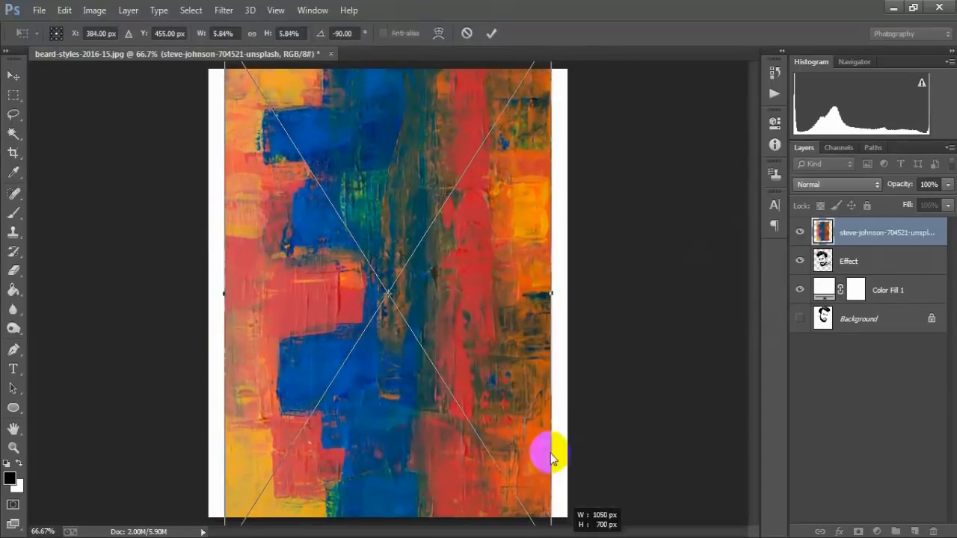
{"action": "left_click", "coordinate": [492, 33]}
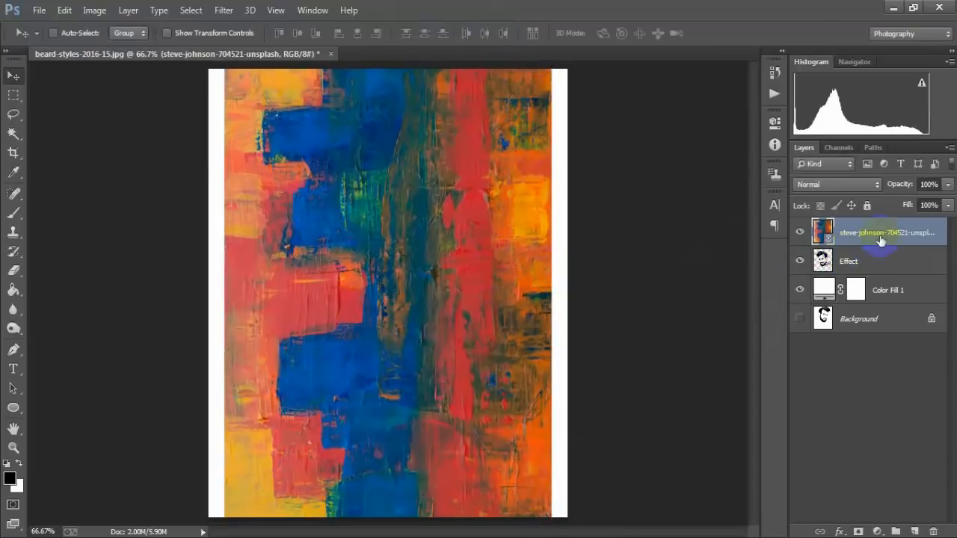
Clip the painting layer to the Effect layer and shift the painting down across the portrait
{"action": "right_click", "coordinate": [933, 228]}
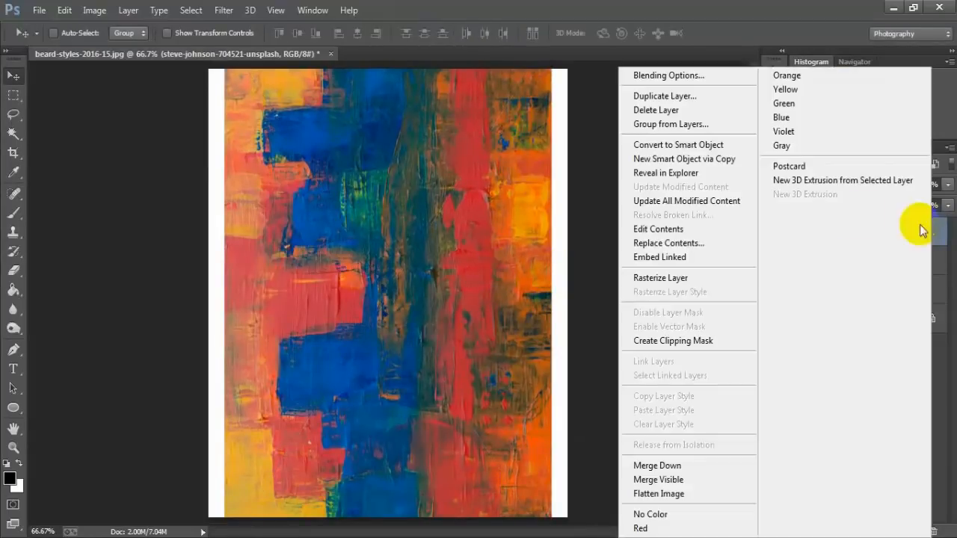
{"action": "left_click", "coordinate": [700, 342]}
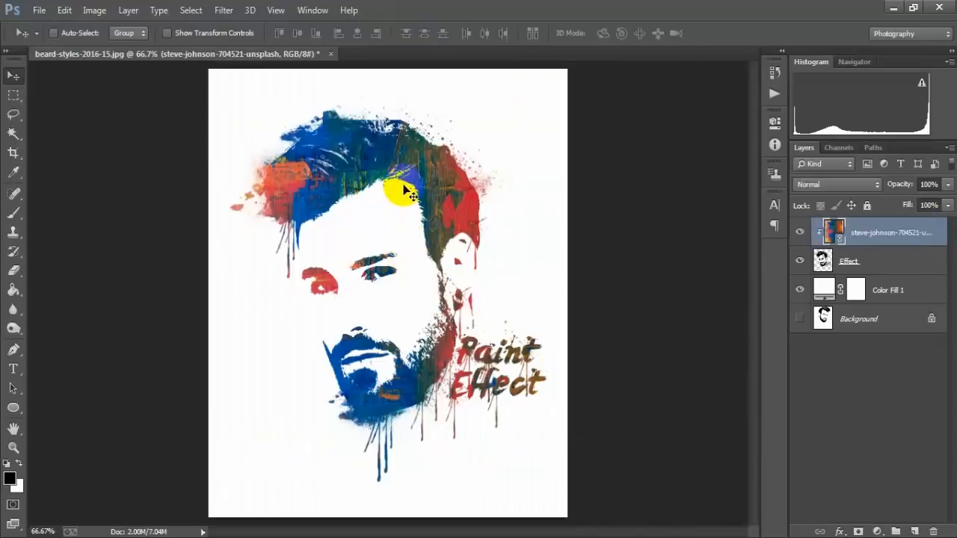
{"action": "mouse_move", "coordinate": [399, 192]}
{"action": "left_mouse_down"}
{"action": "mouse_move", "coordinate": [376, 243]}
{"action": "mouse_move", "coordinate": [330, 221]}
{"action": "mouse_move", "coordinate": [394, 271]}
{"action": "mouse_move", "coordinate": [397, 249]}
{"action": "mouse_move", "coordinate": [406, 318]}
{"action": "mouse_move", "coordinate": [407, 290]}
{"action": "mouse_move", "coordinate": [430, 277]}
{"action": "left_mouse_up"}
Enlarge the clipped painting to about 8.11% width and 8.81% height, and reposition it for a blue-green front and red back of the hair
{"action": "key", "text": "ctrl+minus"}
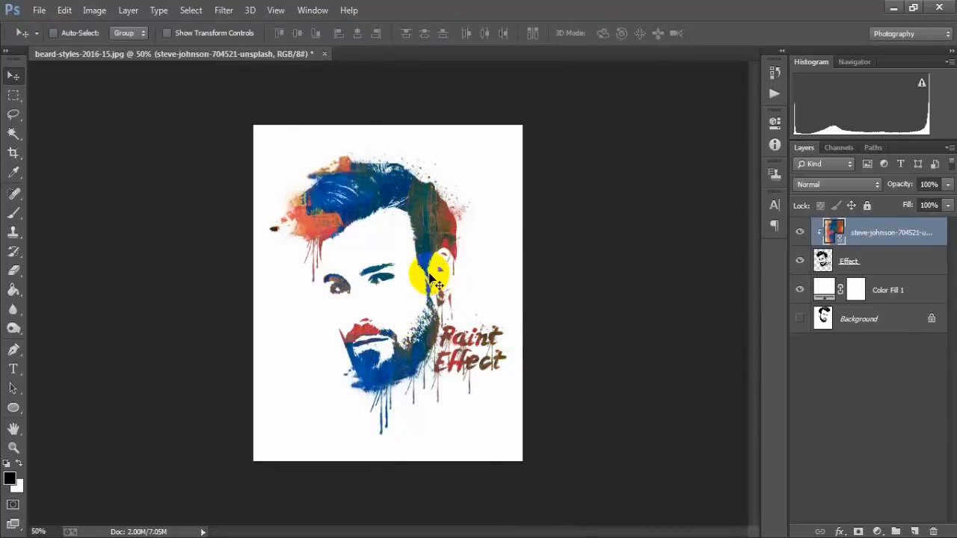
{"action": "key", "text": "ctrl+t"}
{"action": "left_click_drag", "start_coordinate": [524, 497], "coordinate": [568, 515]}
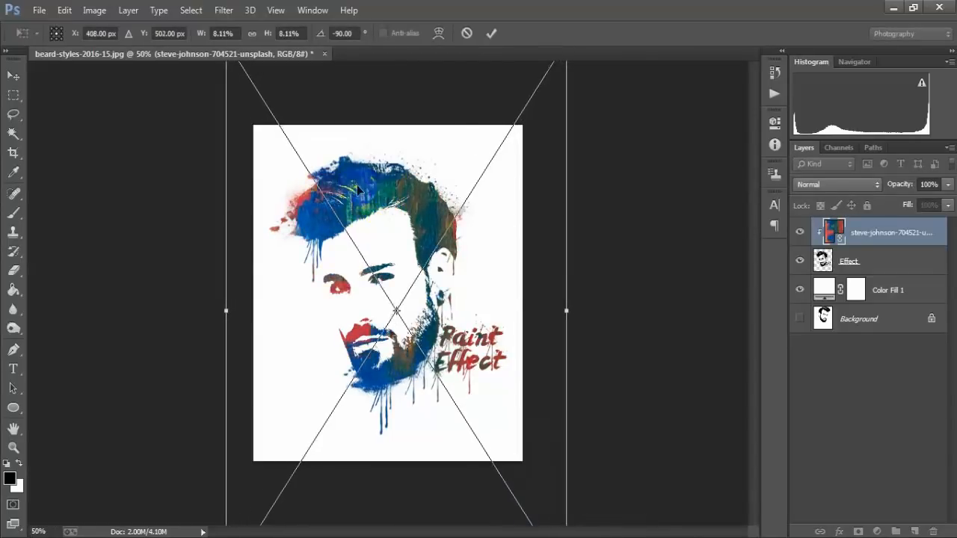
{"action": "left_click_drag", "start_coordinate": [358, 191], "coordinate": [336, 192]}
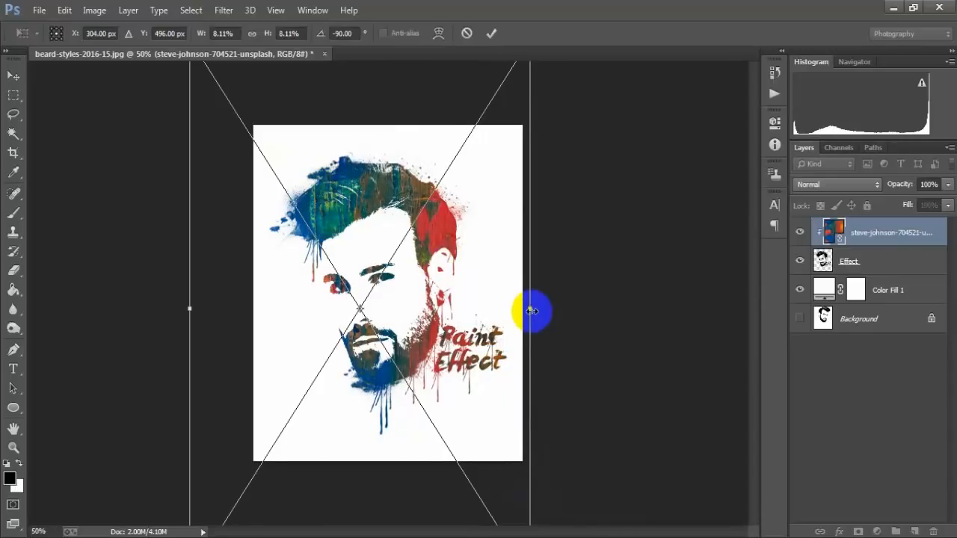
{"action": "left_click_drag", "start_coordinate": [531, 311], "coordinate": [546, 317]}
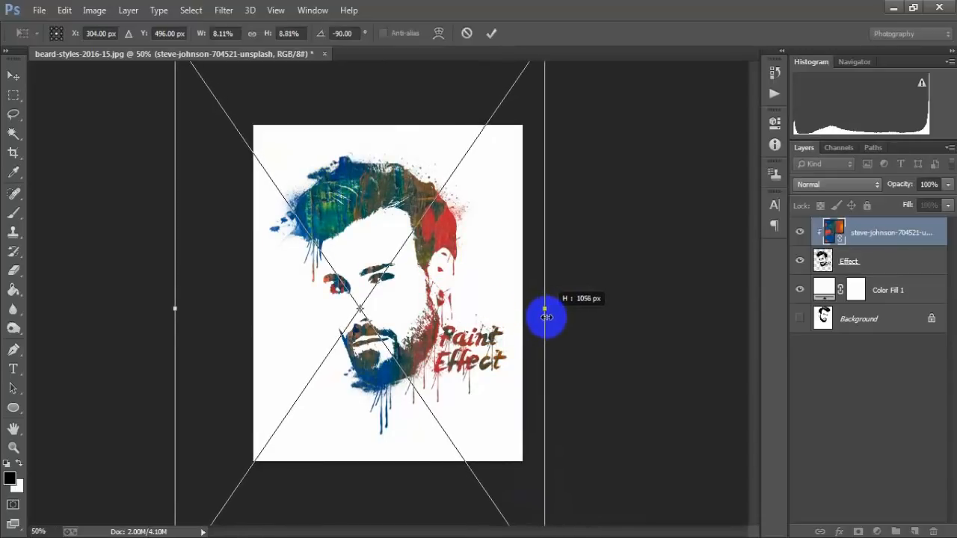
{"action": "mouse_move", "coordinate": [365, 201]}
{"action": "left_mouse_down"}
{"action": "mouse_move", "coordinate": [372, 180]}
{"action": "mouse_move", "coordinate": [365, 196]}
{"action": "left_mouse_up"}
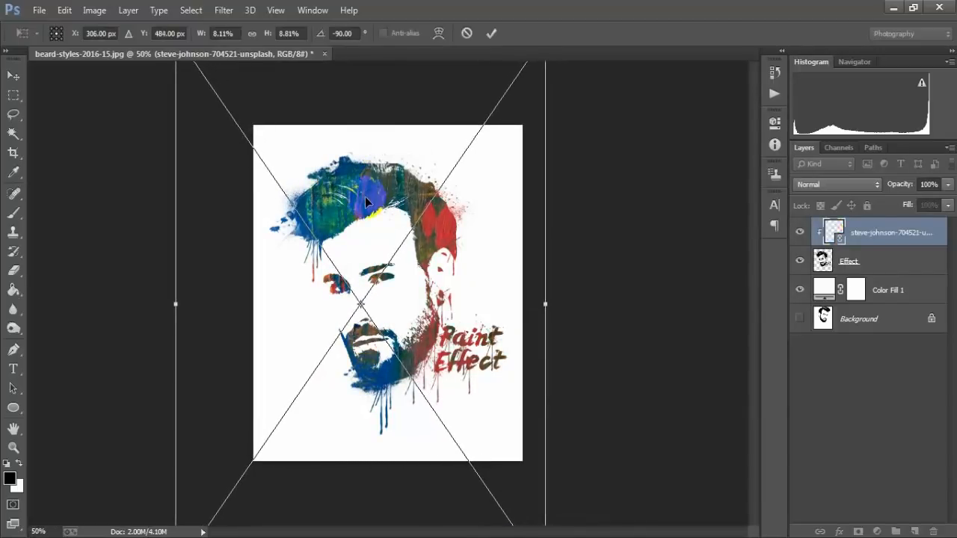
{"action": "left_click", "coordinate": [491, 33]}
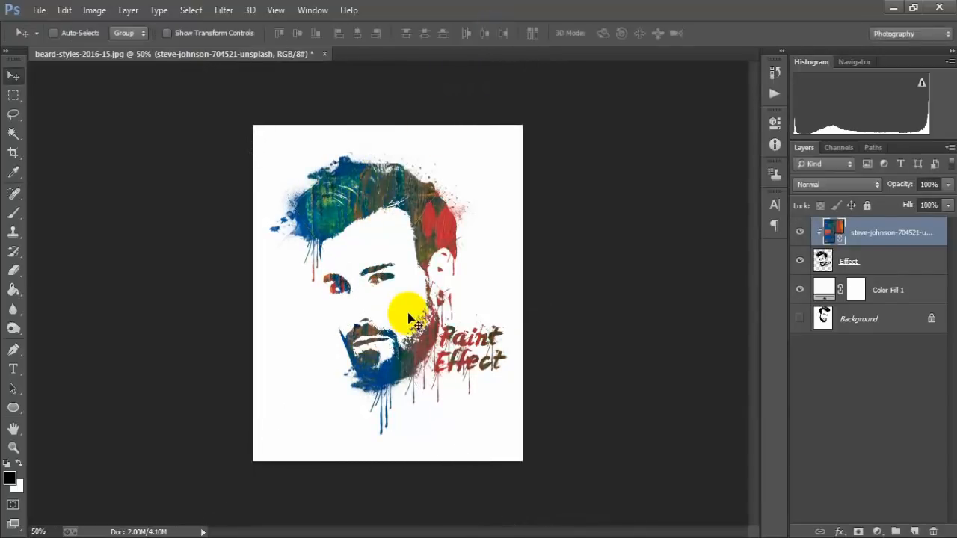
{"action": "key", "text": "ctrl+plus"}
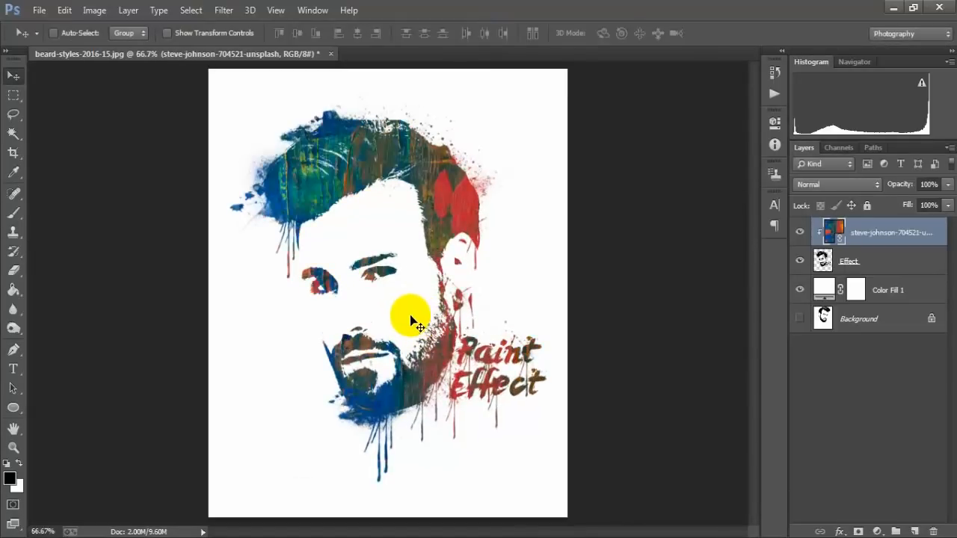
{"action": "left_click_drag", "start_coordinate": [463, 381], "coordinate": [483, 388]}
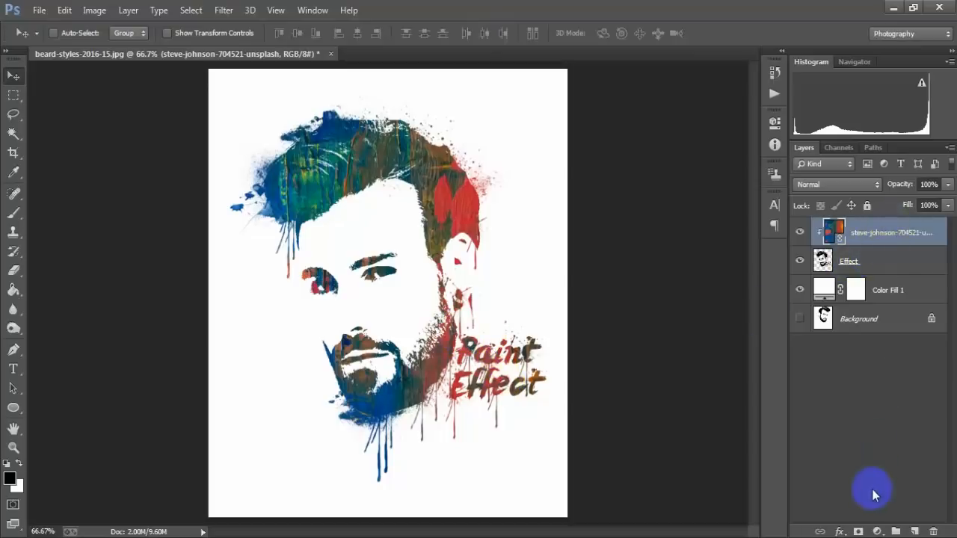
Add a Hue/Saturation adjustment layer above the painting and clip it to the layer below
{"action": "left_click", "coordinate": [882, 530]}
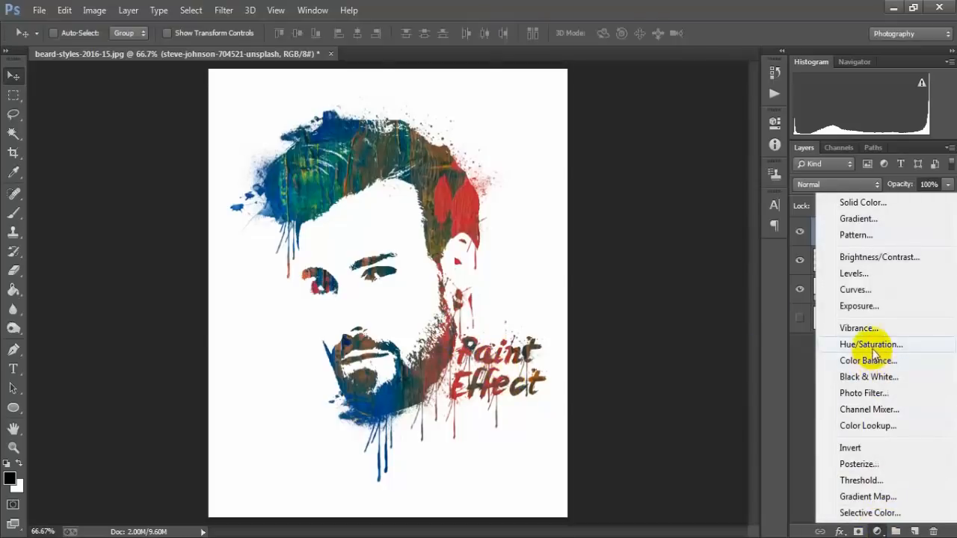
{"action": "left_click", "coordinate": [904, 344]}
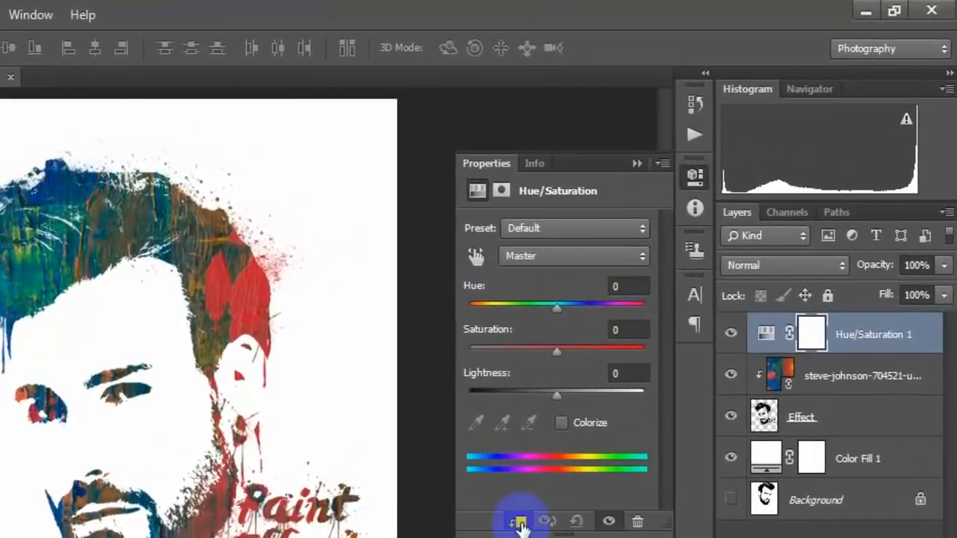
{"action": "left_click", "coordinate": [519, 522]}
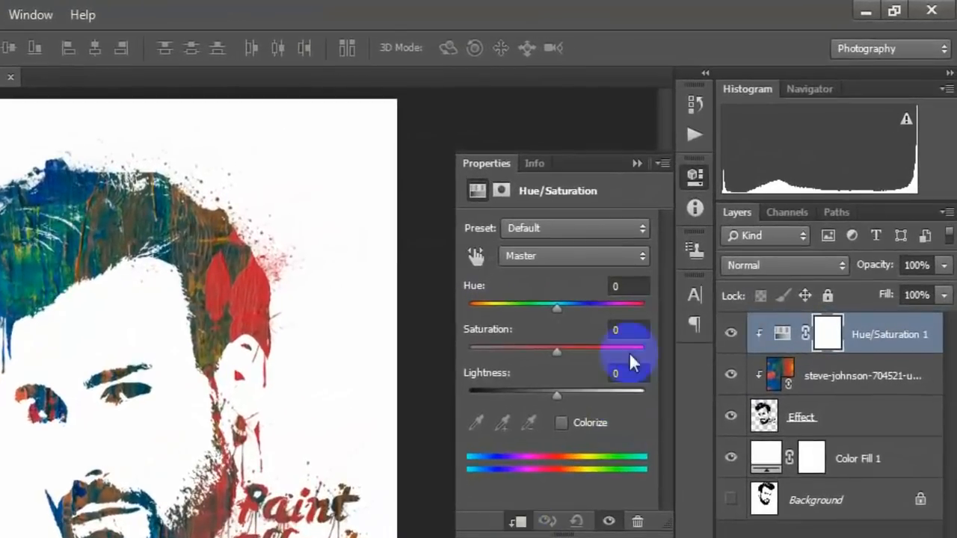
Set the Hue/Saturation adjustment to hue +7, saturation +13 and lightness -3
{"action": "left_click", "coordinate": [630, 286]}
{"action": "type", "text": "+7"}
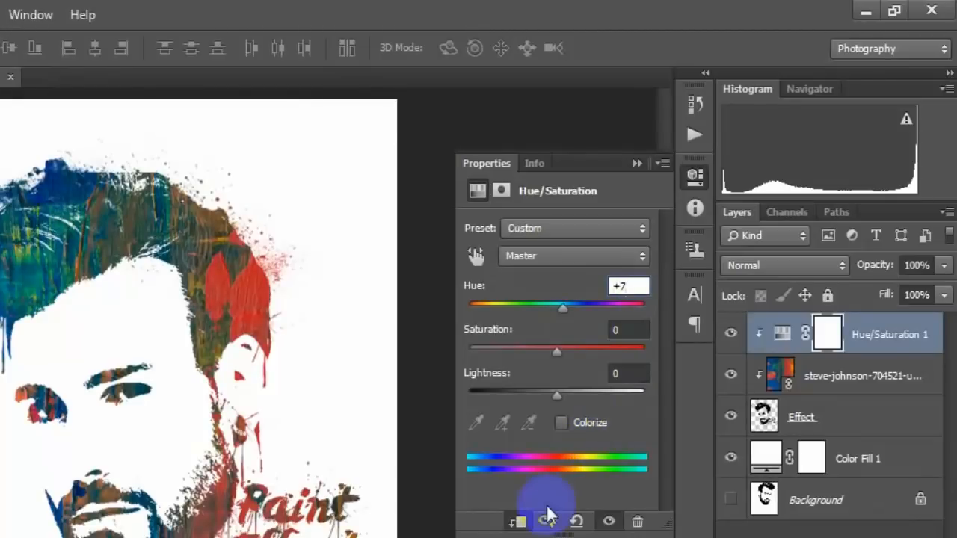
{"action": "left_click", "coordinate": [625, 329]}
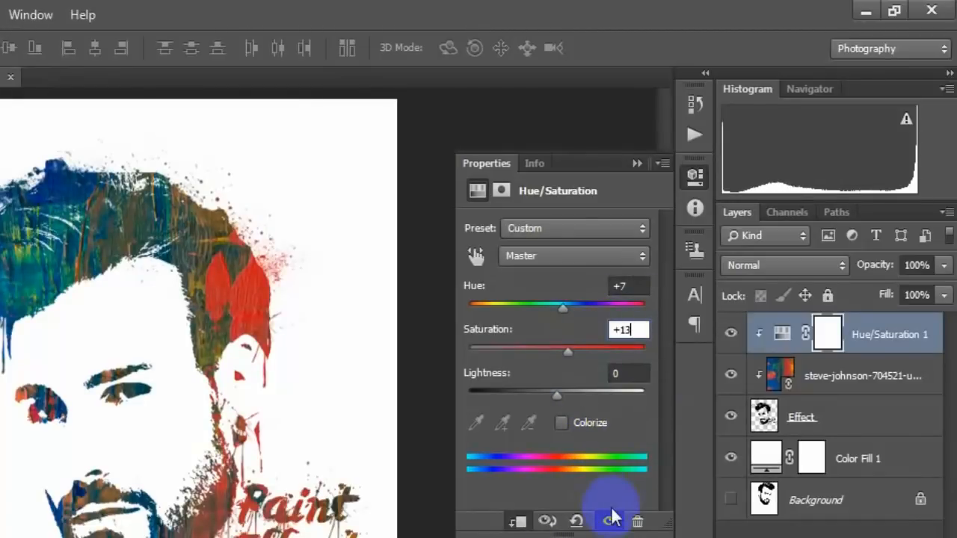
{"action": "left_click", "coordinate": [625, 373]}
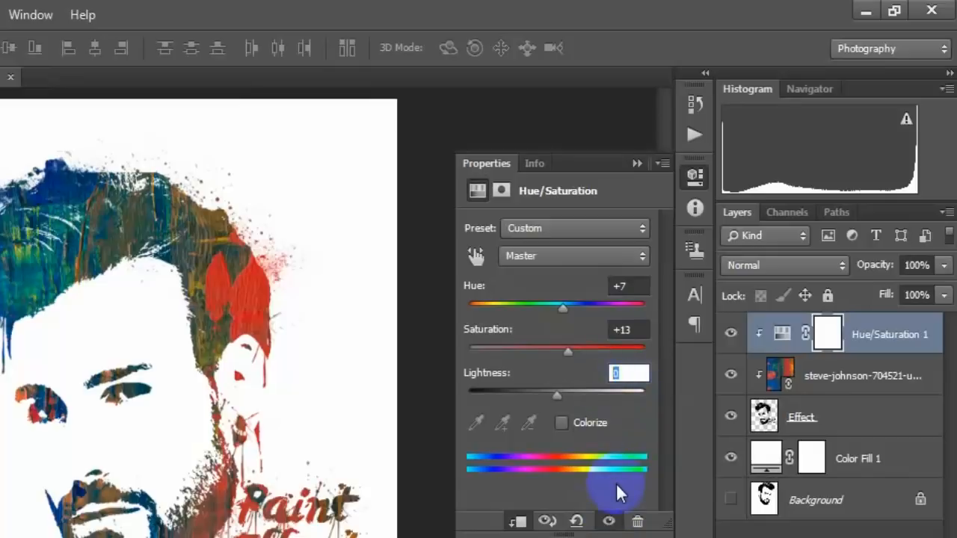
{"action": "type", "text": "-3"}
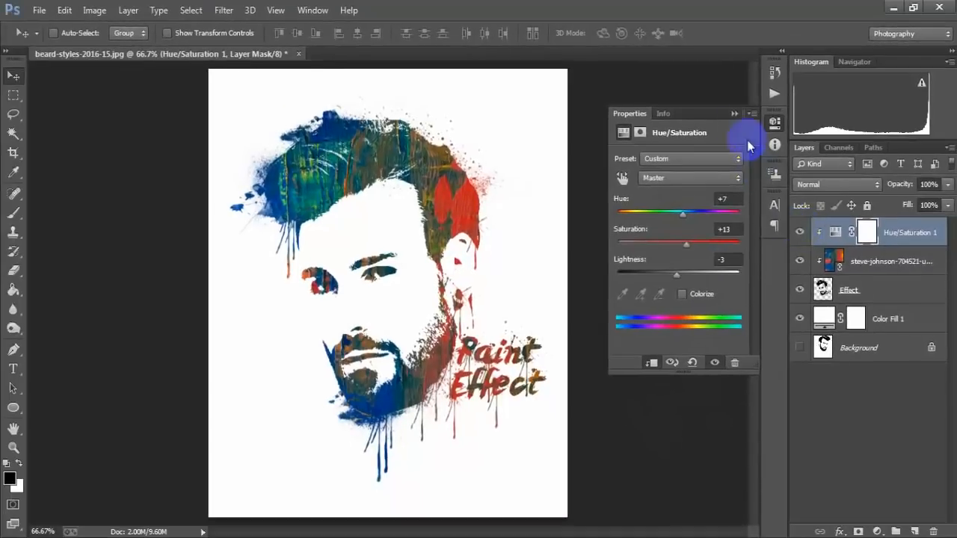
{"action": "left_click", "coordinate": [636, 163]}
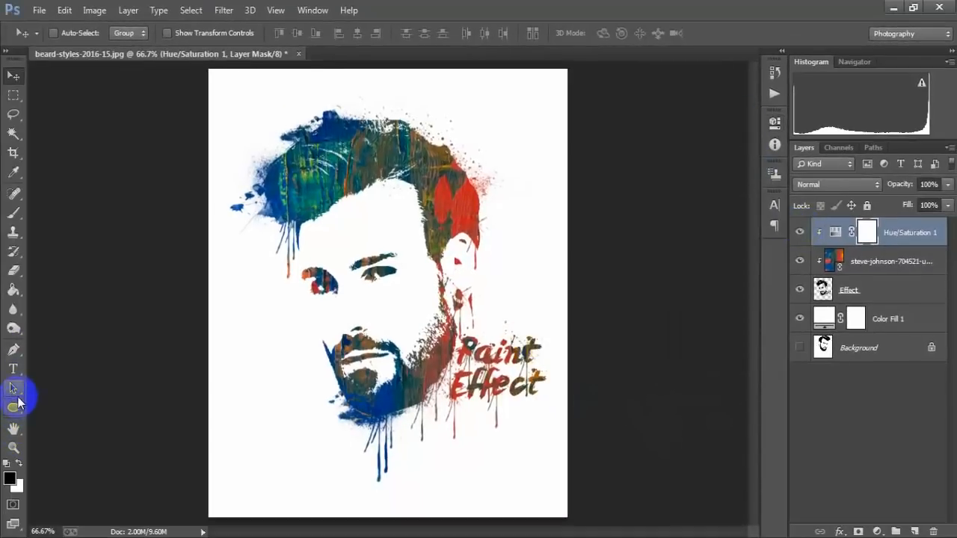
Examine the painted face and lettering up close at 100%, and return to the full image with the Move tool active
{"action": "left_click", "coordinate": [13, 447]}
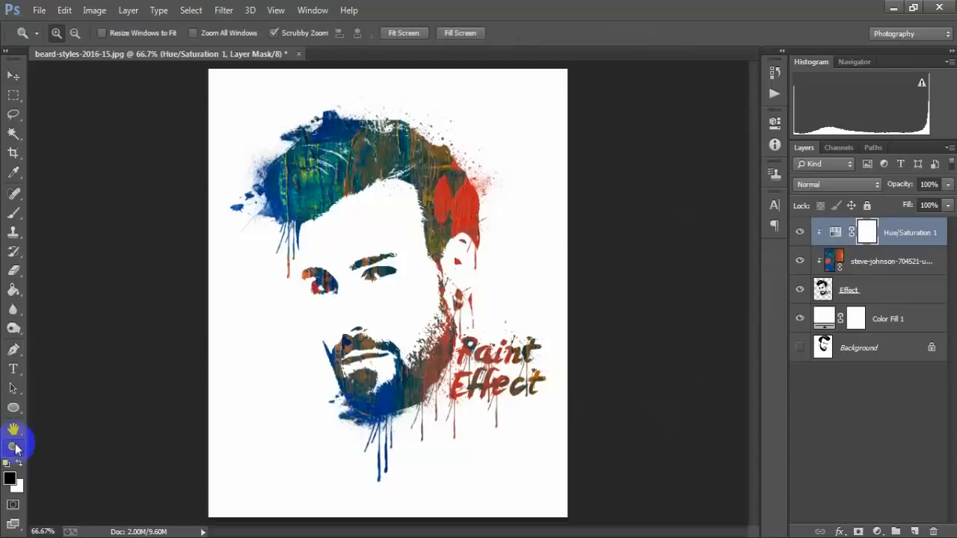
{"action": "left_click", "coordinate": [408, 266]}
{"action": "scroll", "coordinate": [378, 344], "scroll_direction": "up", "scroll_amount": 1}
{"action": "scroll", "coordinate": [378, 343], "scroll_direction": "down", "scroll_amount": 2}
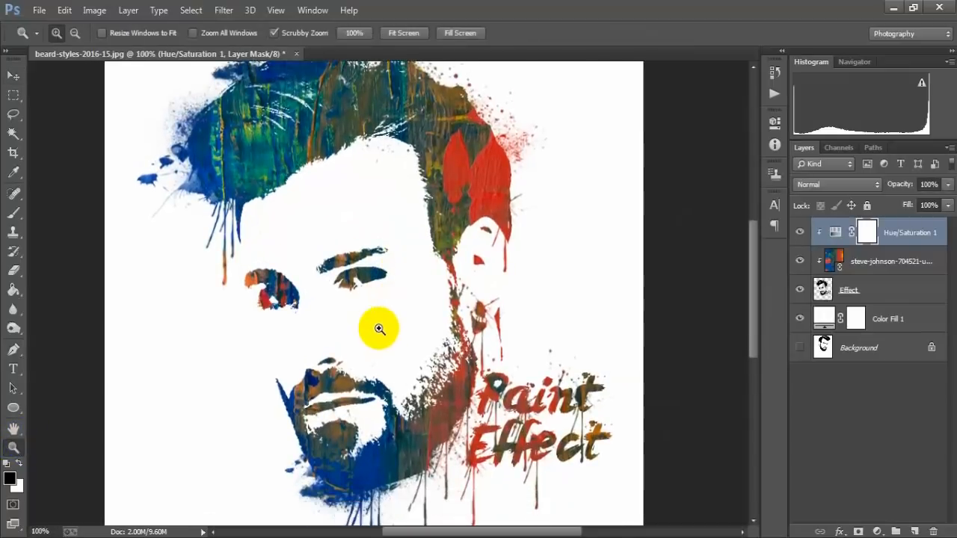
{"action": "left_click_drag", "start_coordinate": [369, 280], "coordinate": [392, 296]}
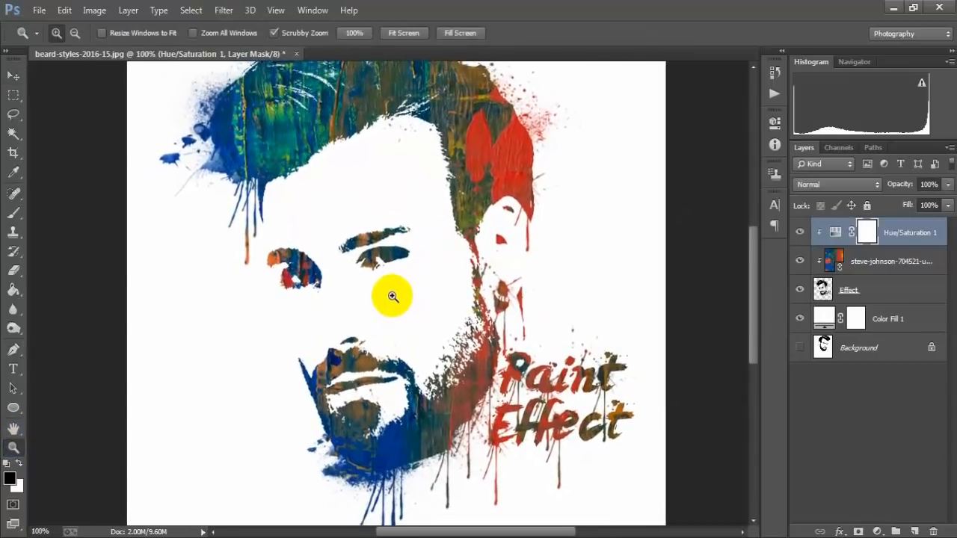
{"action": "left_click", "coordinate": [394, 297], "text": "alt"}
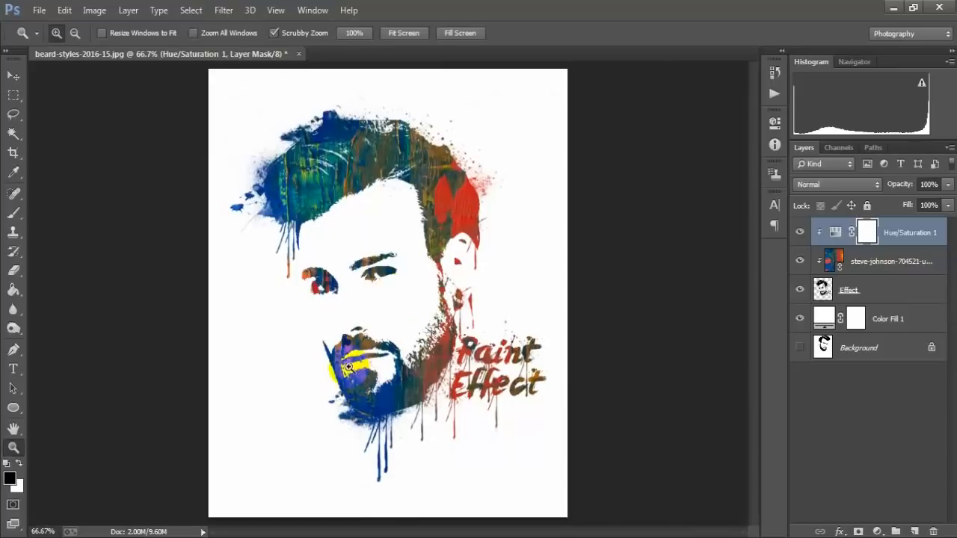
{"action": "left_click", "coordinate": [13, 75]}
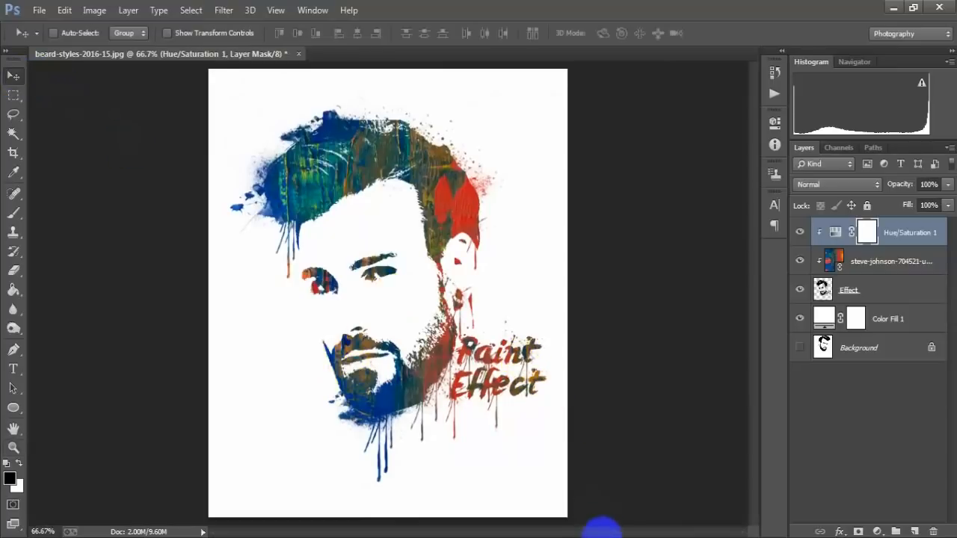